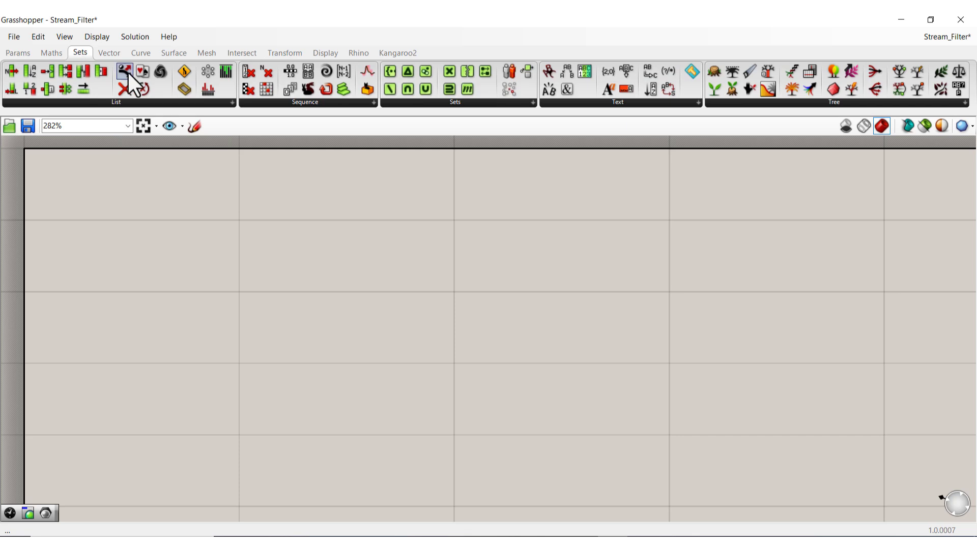
Place a Stream Filter component from the Tree components in the middle of the canvas.
left_click(833, 102)
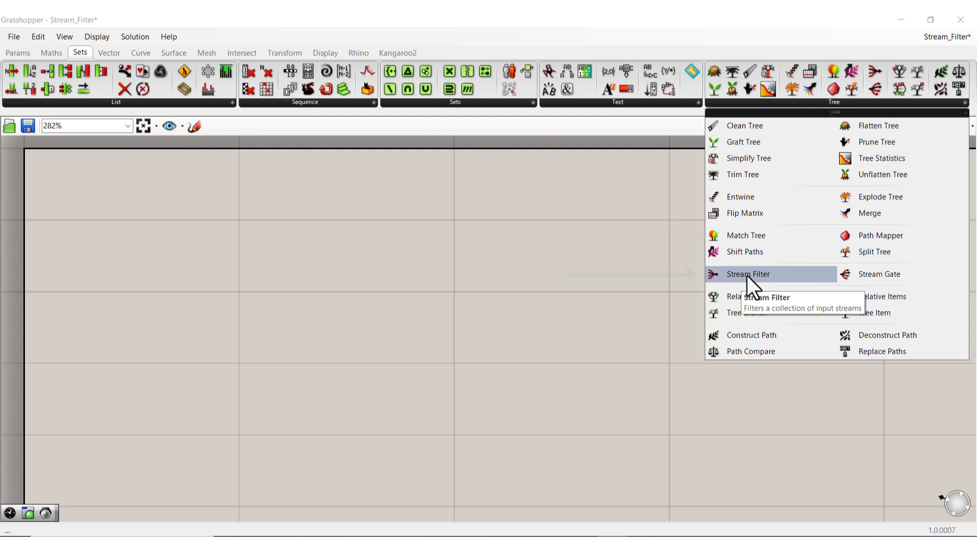
left_click_drag(747, 276, 515, 289)
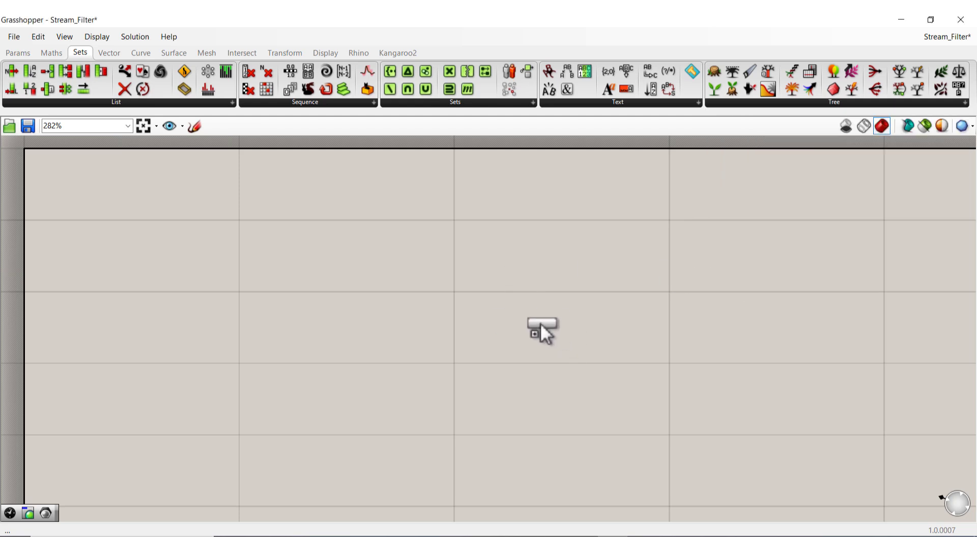
left_click_drag(537, 326, 533, 325)
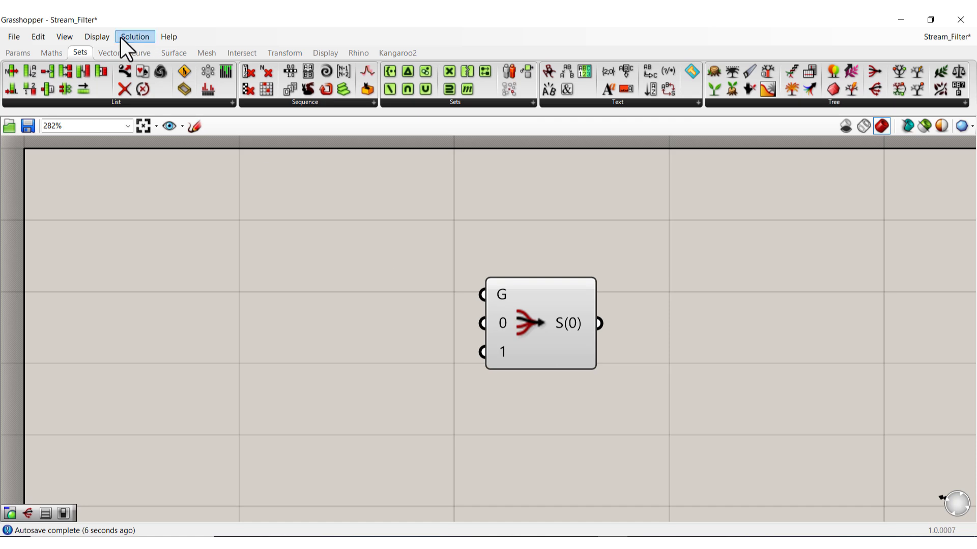
Turn on full parameter names to read the Stream Filter's inputs, and return to abbreviated names.
left_click(93, 38)
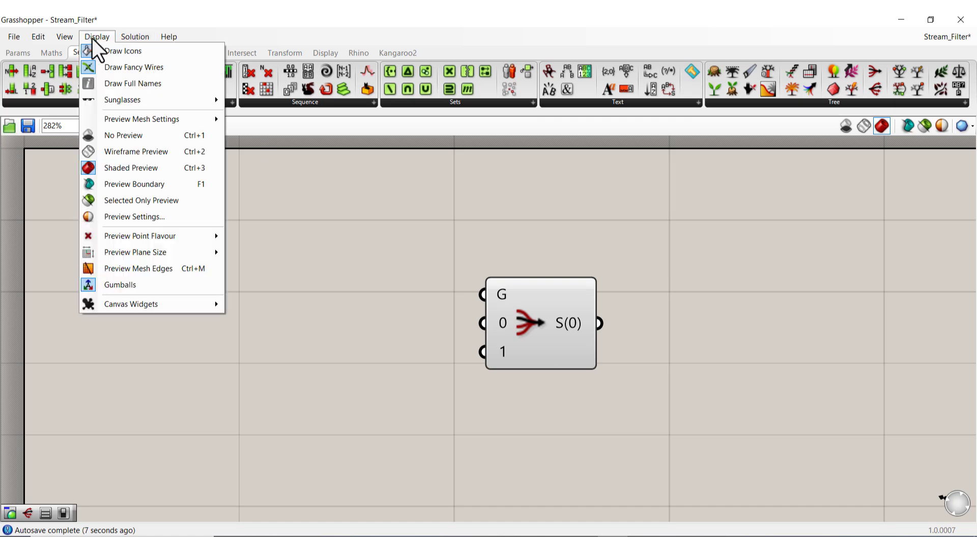
left_click(121, 84)
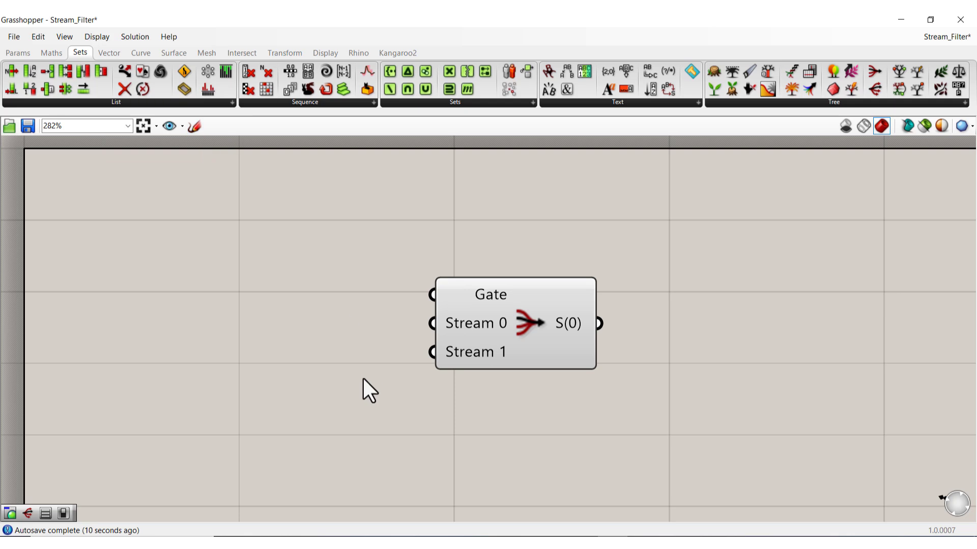
left_click(99, 38)
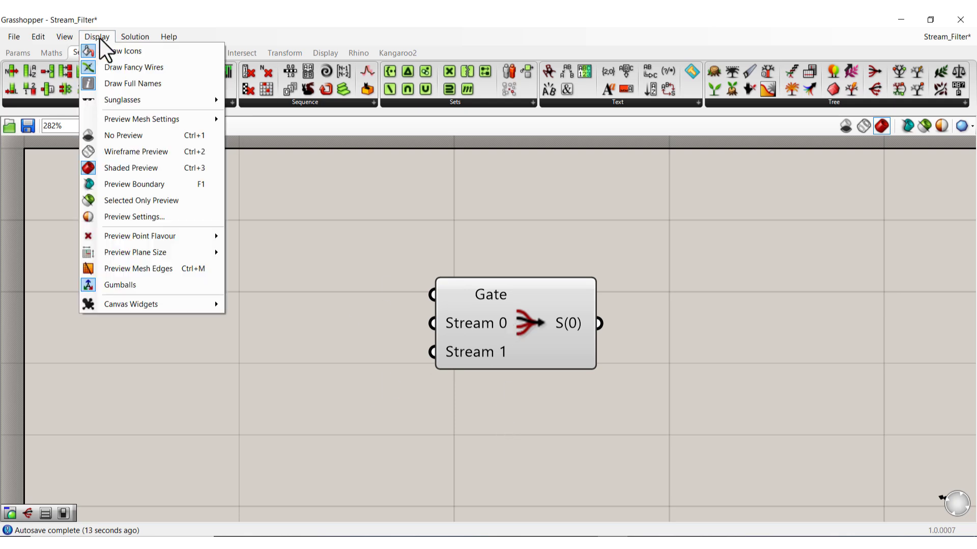
left_click(120, 82)
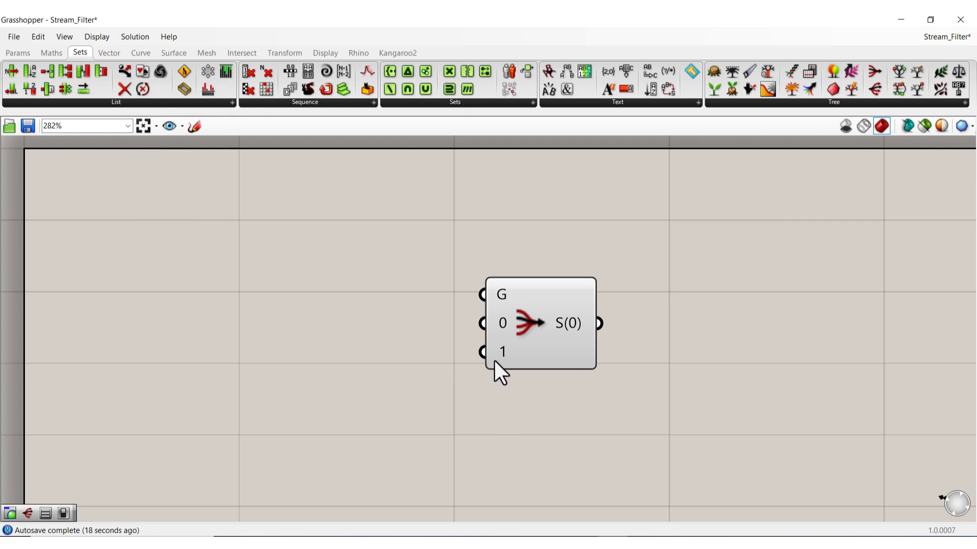
Add two extra stream inputs, 2 and 3, below input 1 of the Stream Filter.
scroll(497, 363, "up", 5)
scroll(532, 355, "up", 2)
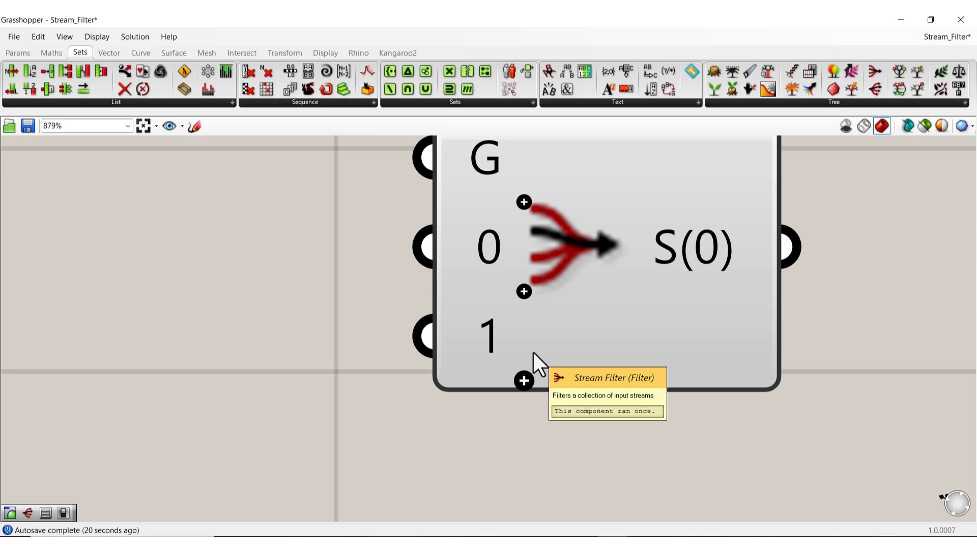
left_click(524, 382)
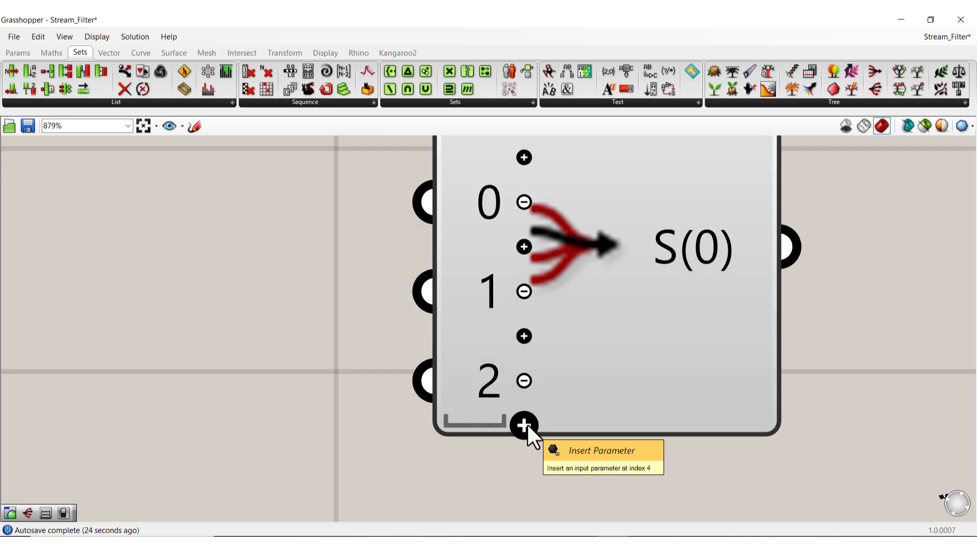
left_click(523, 425)
scroll(591, 379, "down", 4)
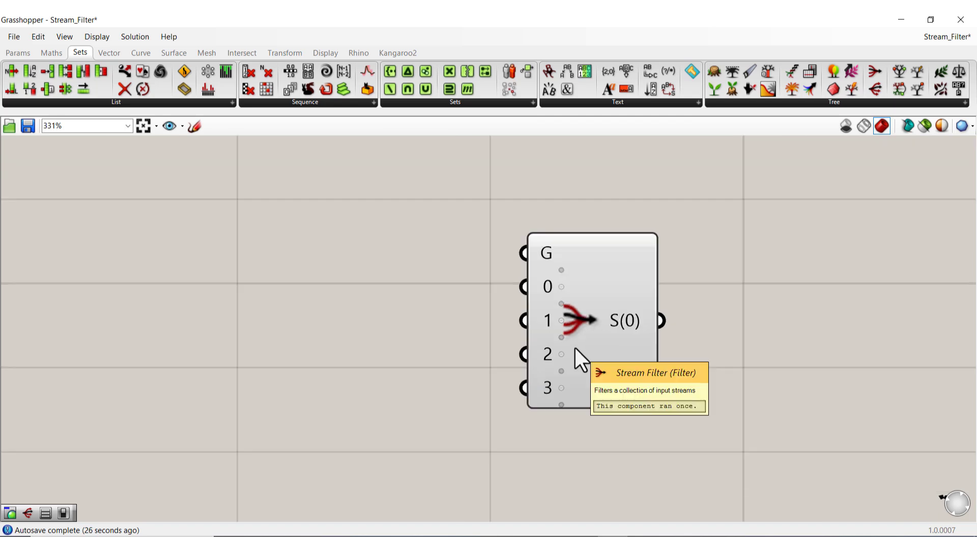
Remove stream inputs 3 and 2 from the Stream Filter, leaving only inputs 0 and 1.
scroll(575, 348, "up", 4)
left_click(540, 395)
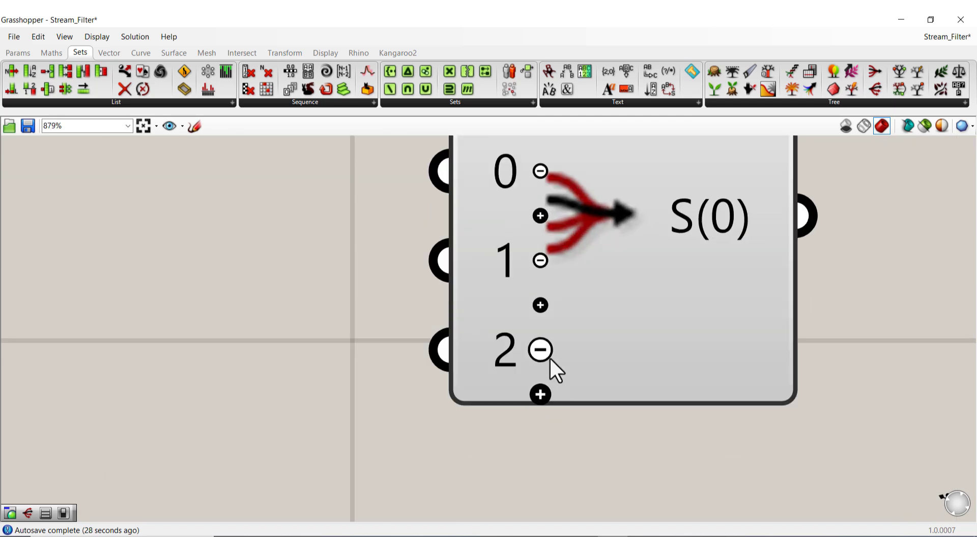
left_click(543, 351)
scroll(626, 427, "down", 4)
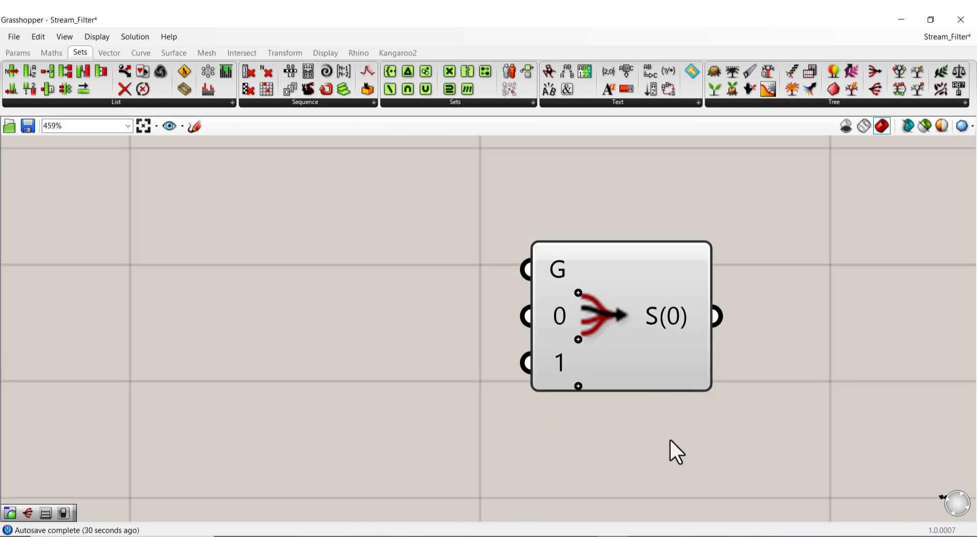
scroll(709, 406, "down", 2)
right_click_drag(726, 367, 687, 353)
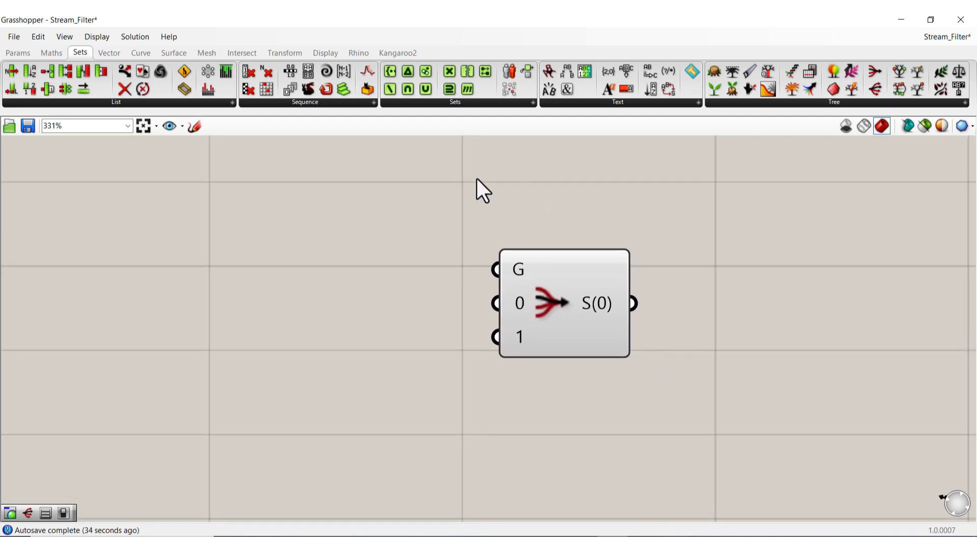
Place a white Colour Swatch beside the Stream Filter and connect it to input 0.
left_click(22, 54)
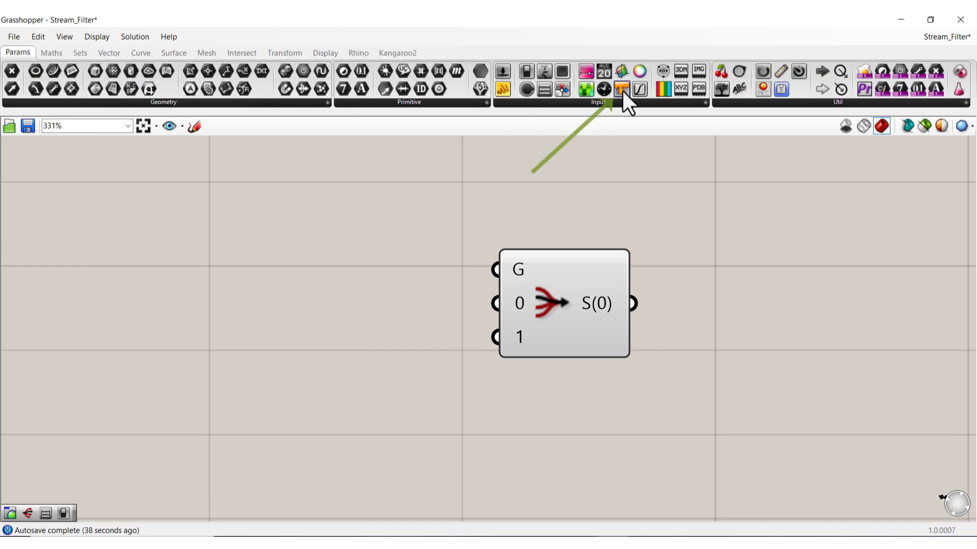
left_click_drag(621, 90, 338, 317)
left_click_drag(429, 329, 493, 319)
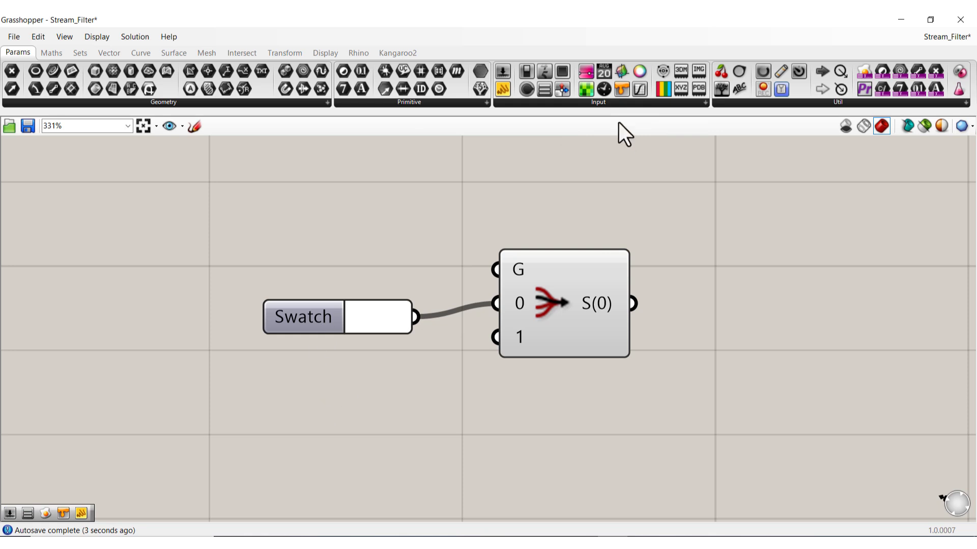
Add a second Colour Swatch below the first, set it to pure red, and connect it to the Stream Filter's input 1.
left_click_drag(624, 90, 375, 359)
left_click(368, 393)
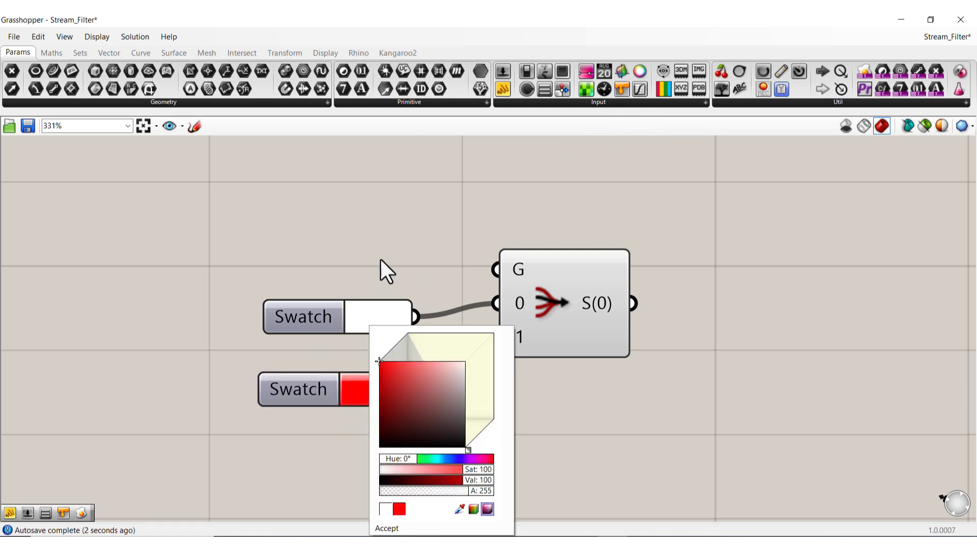
left_click_drag(412, 389, 496, 337)
left_click_drag(555, 342, 523, 375)
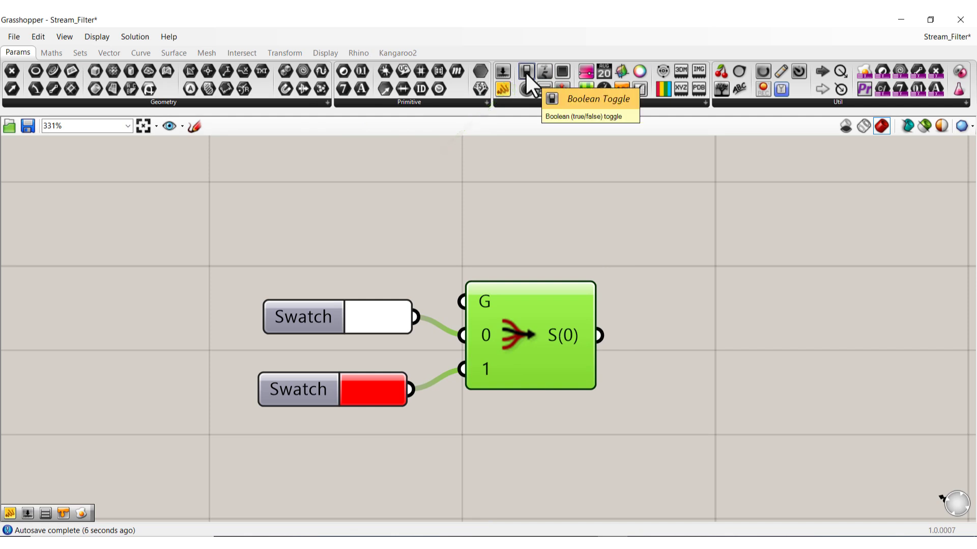
Place a Boolean Toggle above the swatches and connect it to the Stream Filter's gate input G.
left_click_drag(525, 71, 312, 236)
left_click_drag(409, 235, 460, 295)
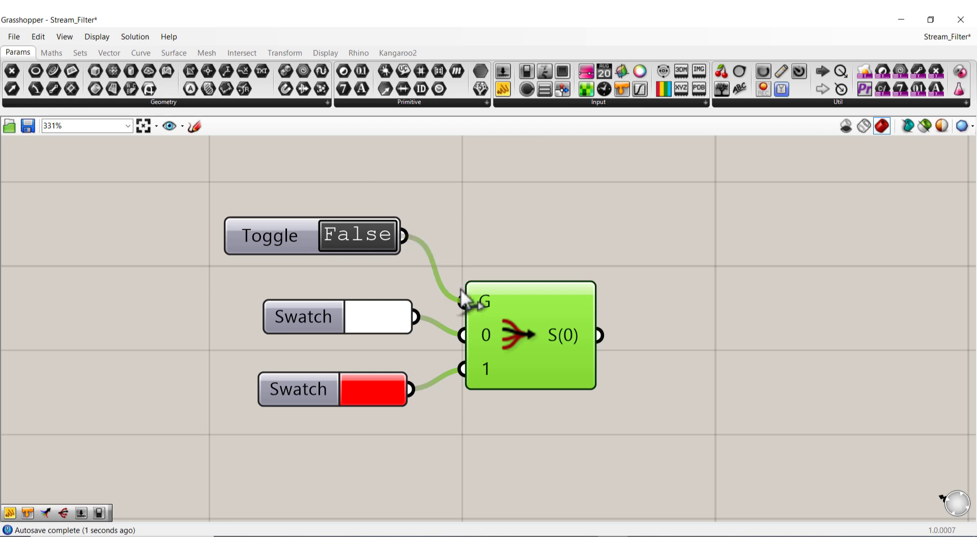
left_click(639, 355)
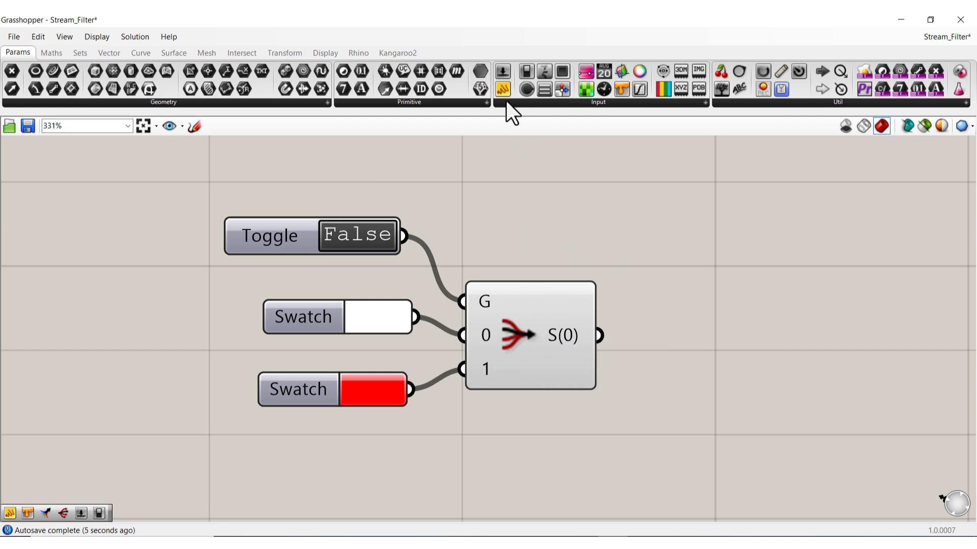
Place a Panel beside the Stream Filter and connect the filter's output to it.
left_click_drag(502, 91, 820, 332)
left_click_drag(608, 333, 727, 349)
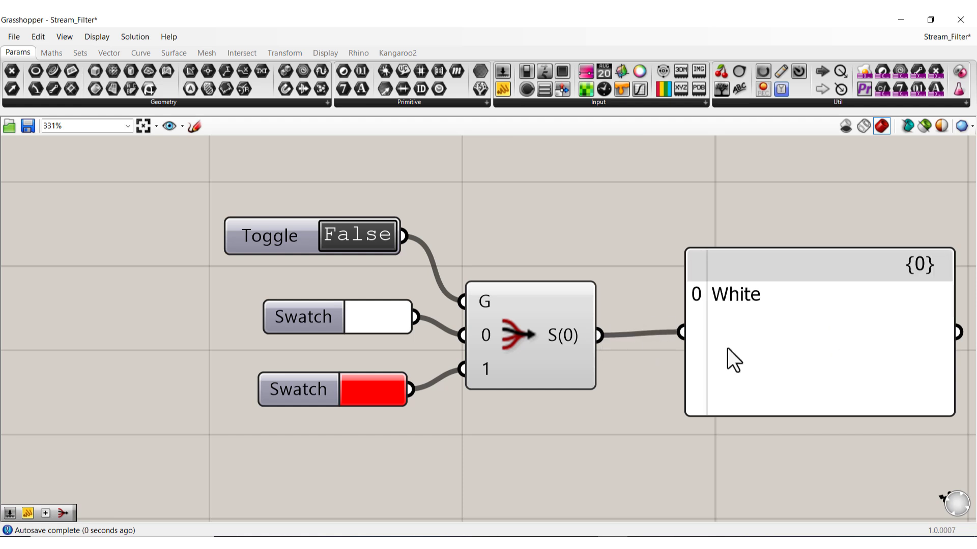
left_click(751, 359)
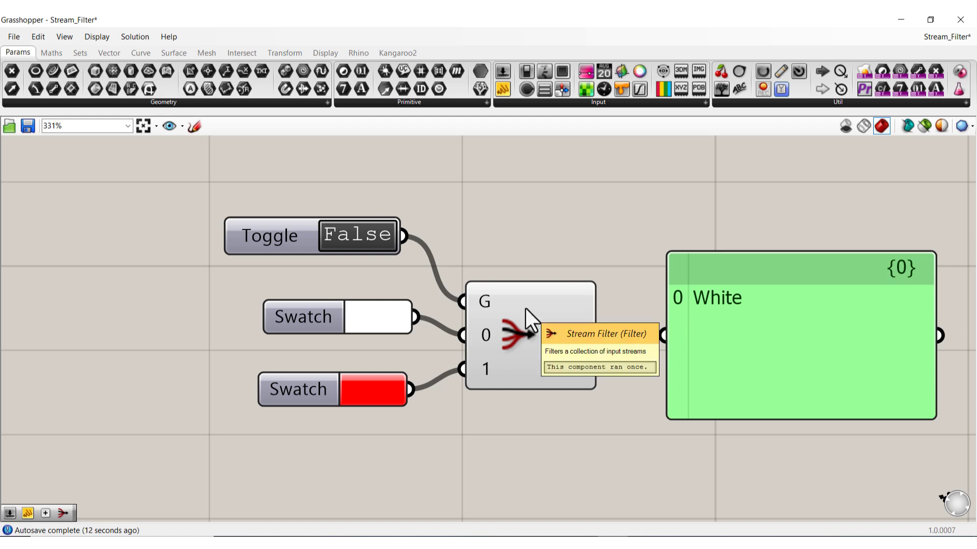
Switch the Boolean Toggle to True and inspect the Stream Filter's output label and the panel.
double_click(349, 234)
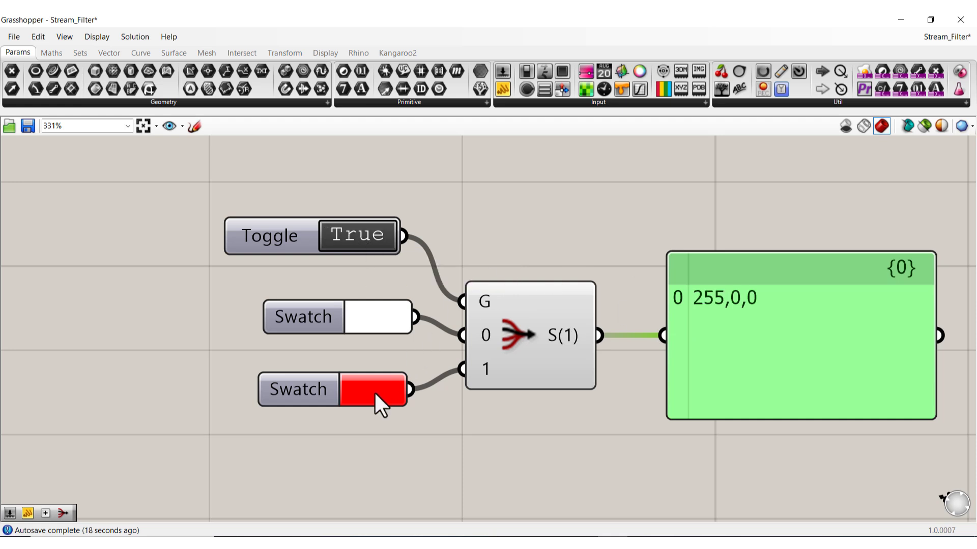
mouse_move(488, 368)
scroll(562, 337, "up", 5)
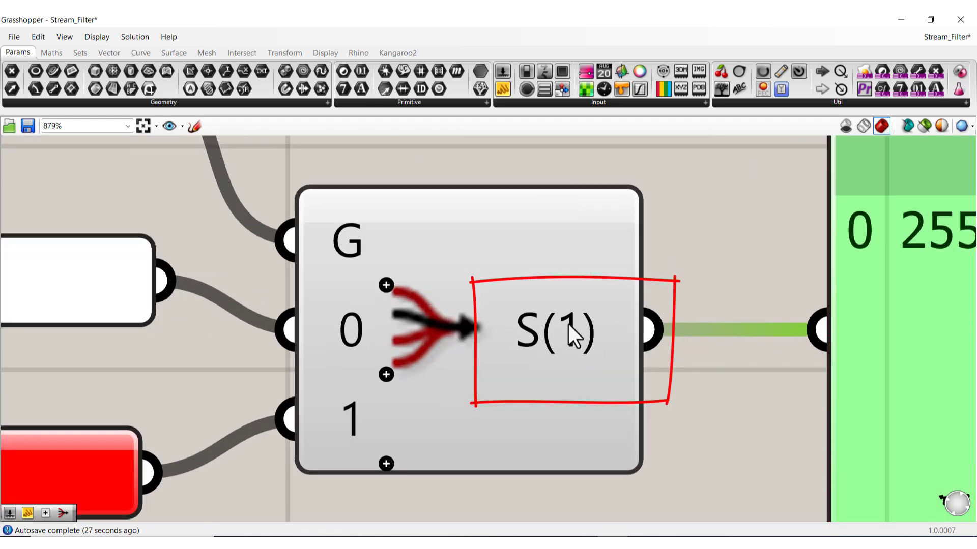
scroll(567, 334, "down", 5)
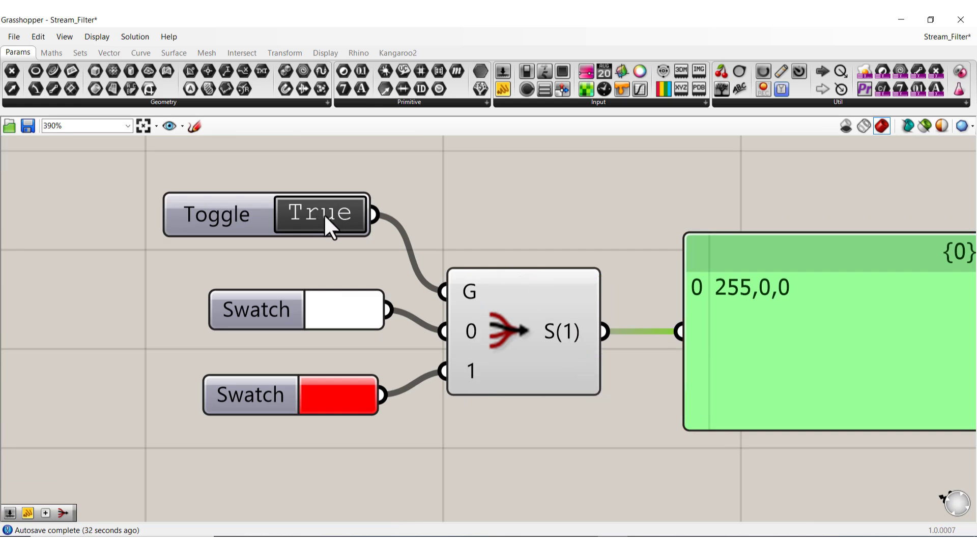
scroll(292, 218, "down", 2)
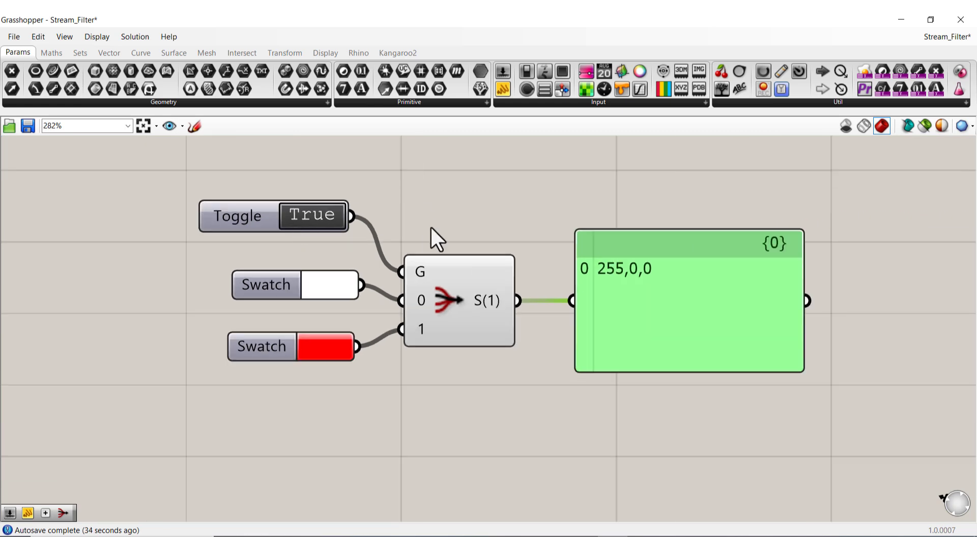
right_click_drag(430, 227, 404, 225)
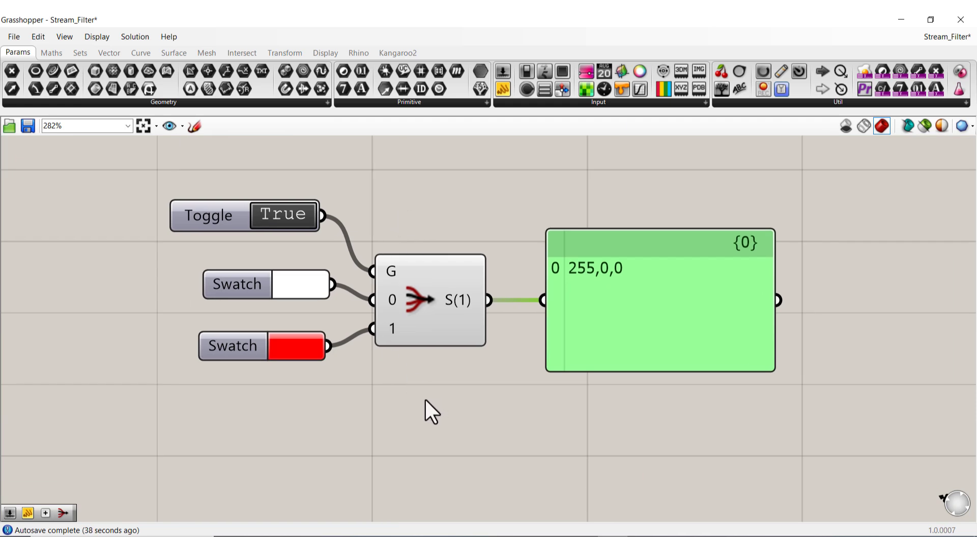
Insert two more stream inputs, 2 and 3, under input 1 of the Stream Filter with the swatches connected.
scroll(394, 347, "up", 3)
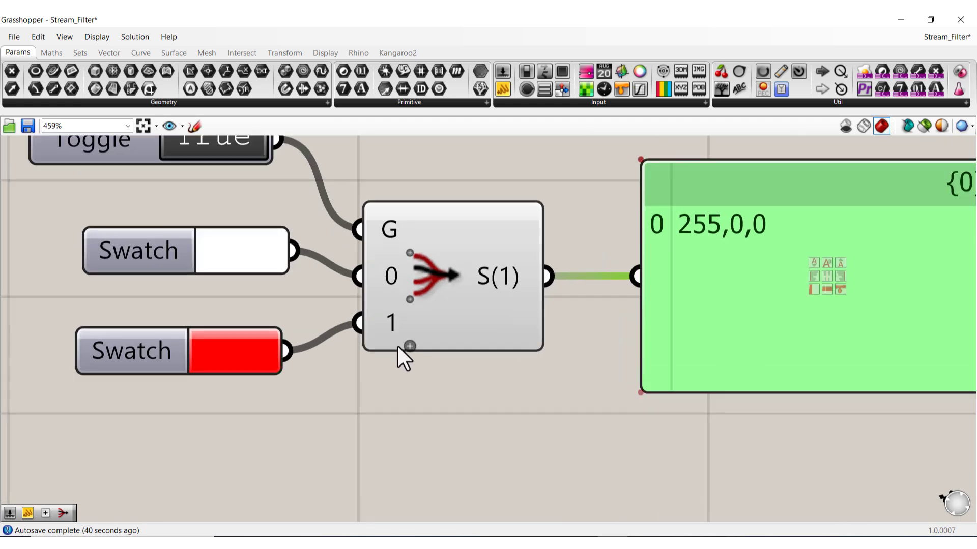
left_click(412, 347)
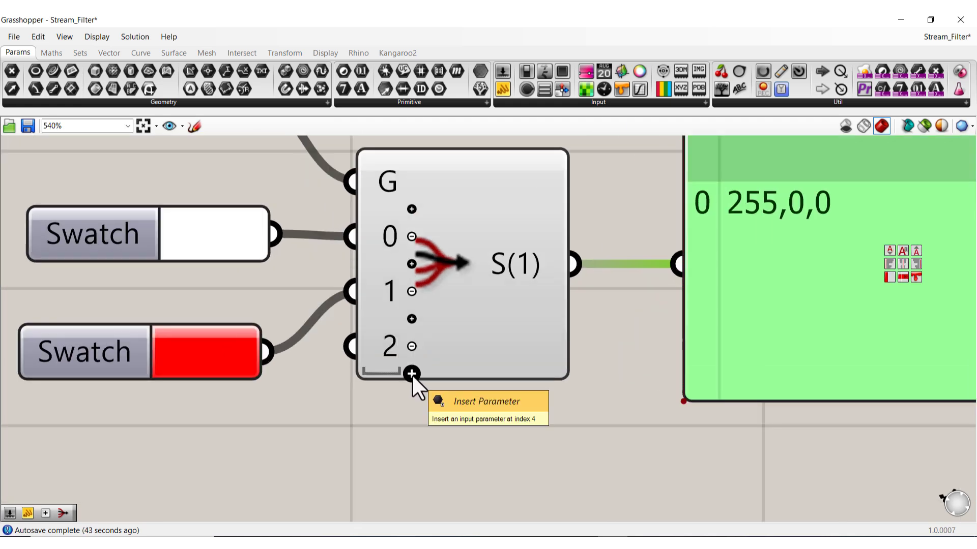
left_click(411, 373)
scroll(511, 381, "down", 4)
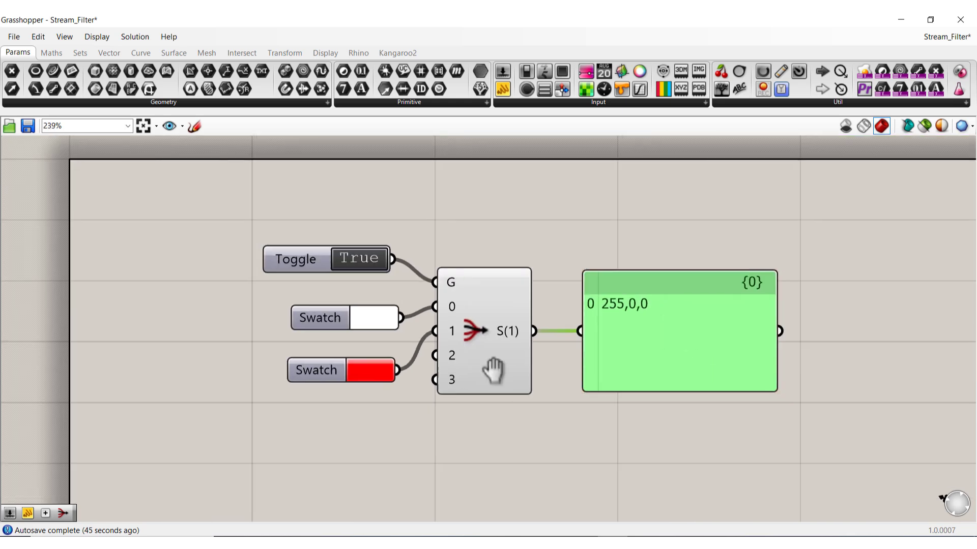
right_click_drag(492, 370, 465, 362)
Place two Shader parameters one below the other under the red swatch.
left_click(414, 102)
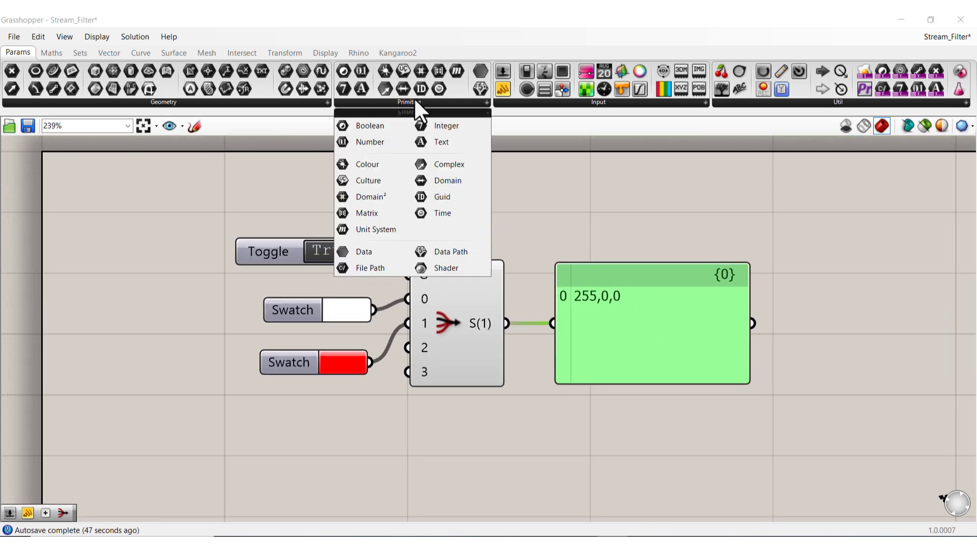
left_click(445, 270)
left_click(324, 411)
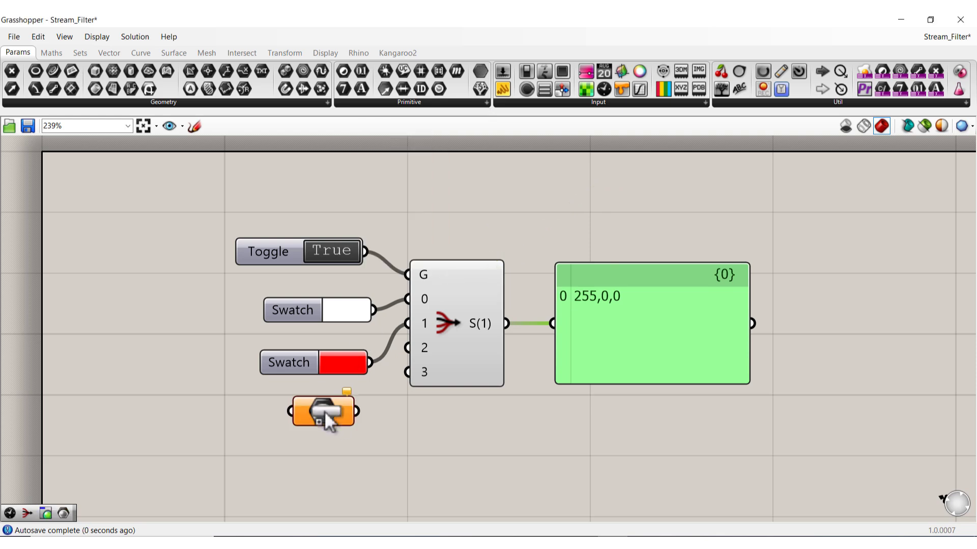
left_click(453, 105)
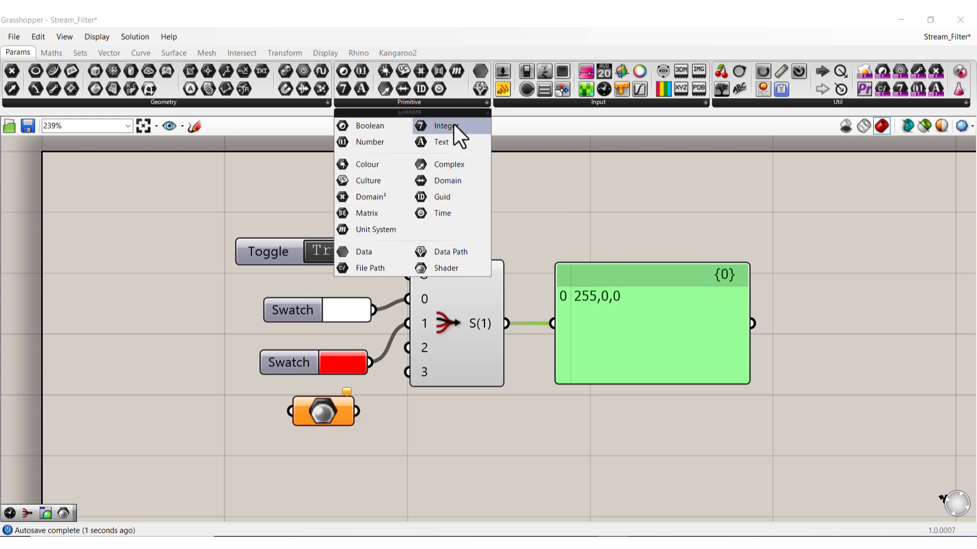
left_click(447, 270)
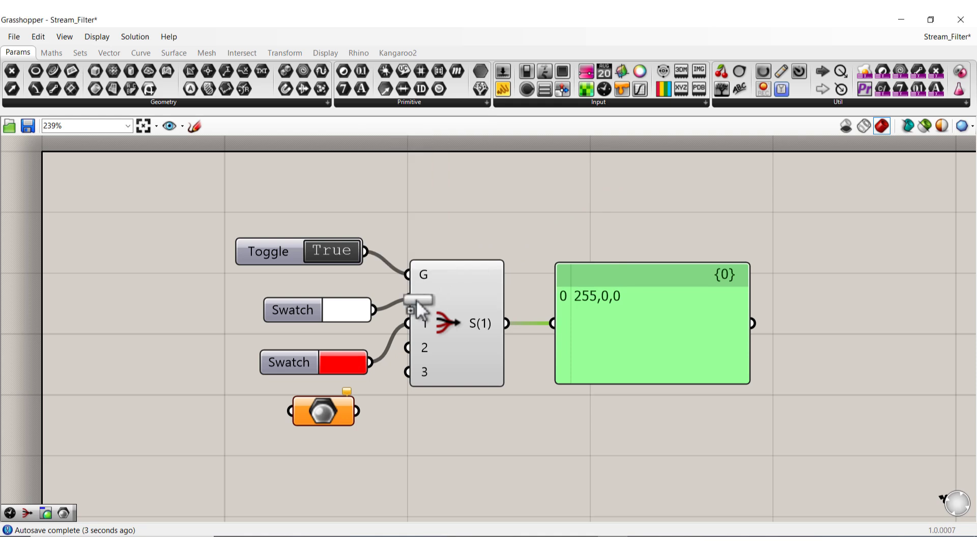
left_click(328, 478)
Connect the Shader parameters to Stream Filter inputs 2 and 3, and rearrange the toggle, swatches and upper shader into a tidy column.
left_click_drag(357, 412, 408, 350)
left_click_drag(313, 312, 282, 301)
left_click_drag(304, 358, 270, 329)
left_click_drag(321, 405, 298, 363)
left_click_drag(333, 460, 407, 372)
left_click(348, 422)
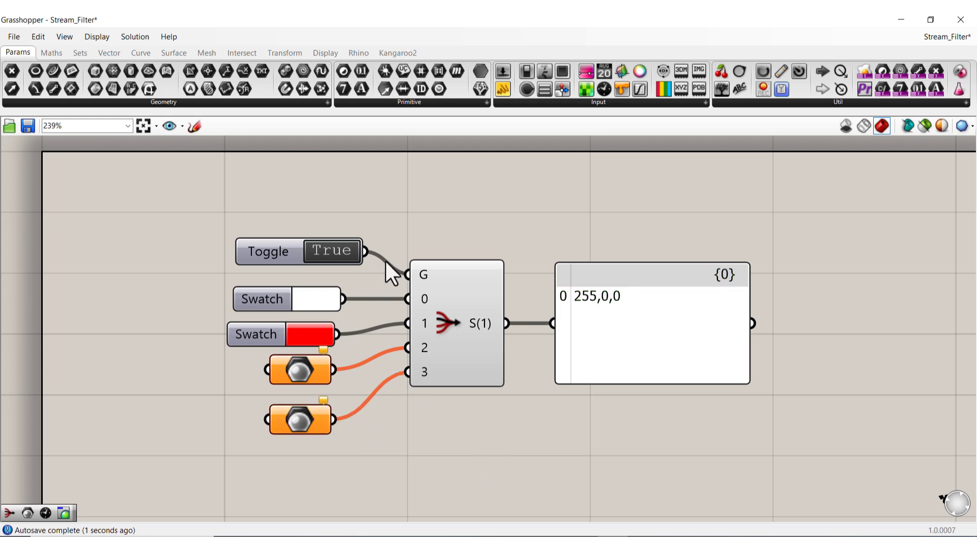
left_click_drag(281, 254, 281, 245)
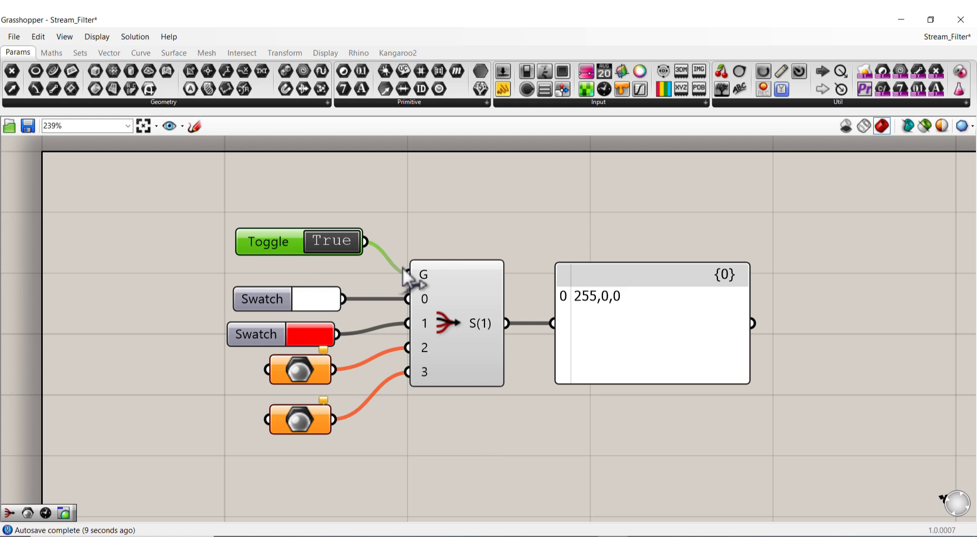
Replace the Boolean Toggle with a number slider ranging from 0 to 3, placed above the swatches.
key("Delete")
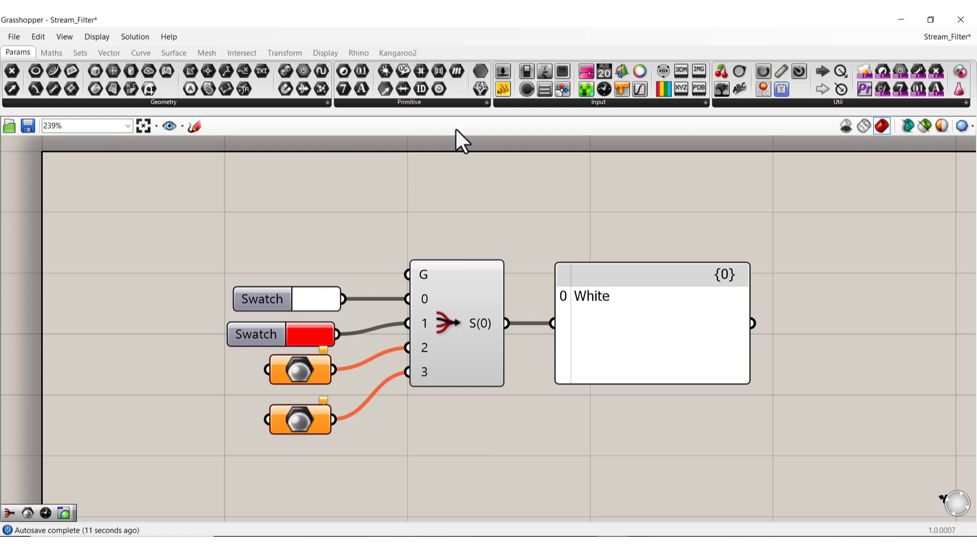
double_click(307, 232)
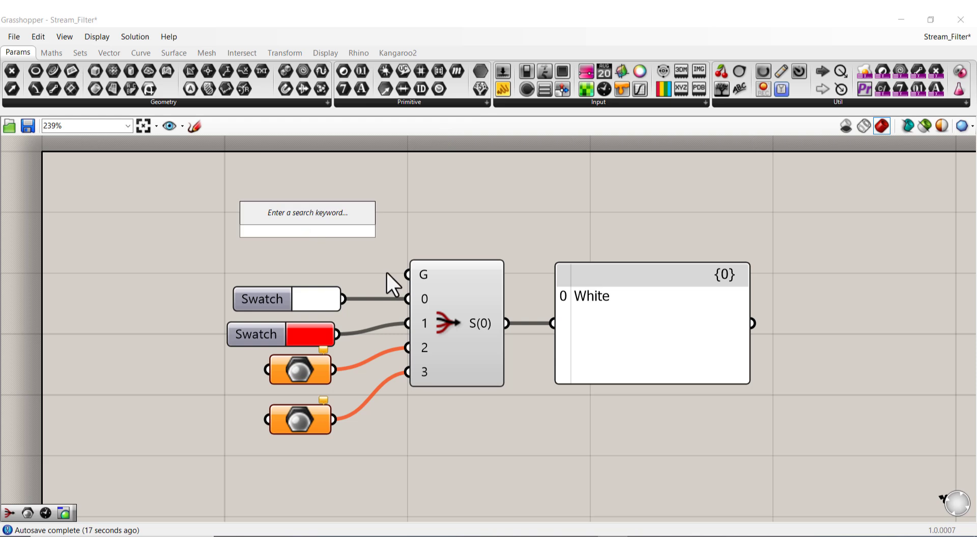
type("0.")
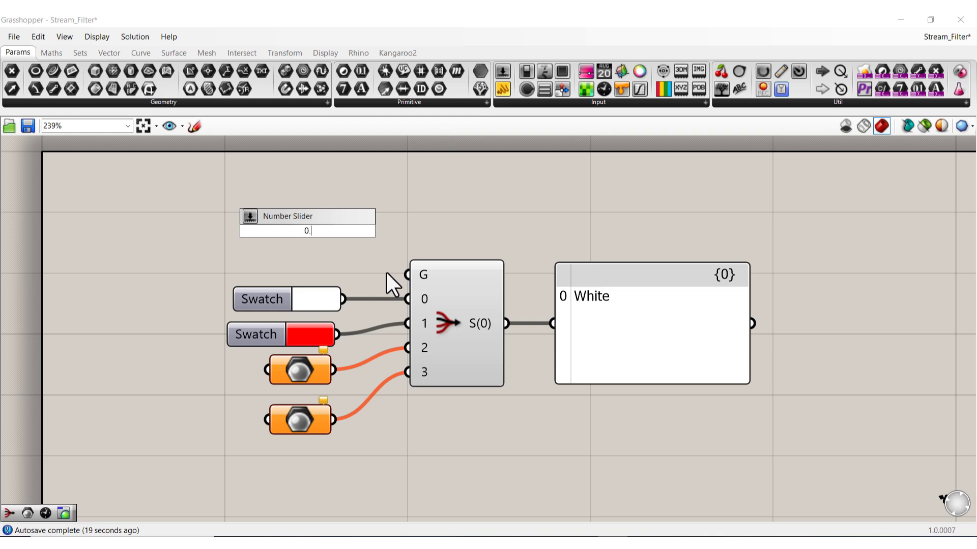
type(".3")
key("Return")
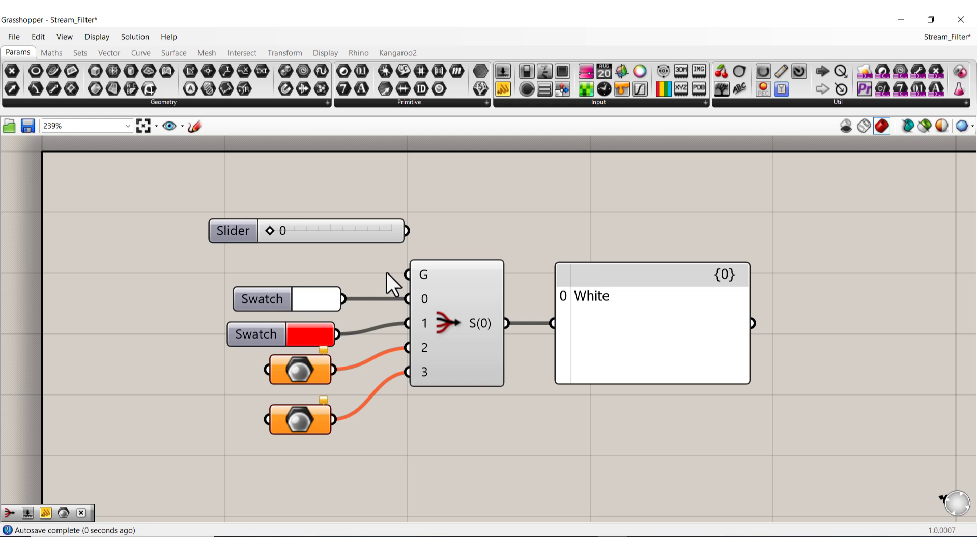
Try out a duplicate 0-to-3 number slider above the first one up to its maximum, and delete it.
double_click(312, 197)
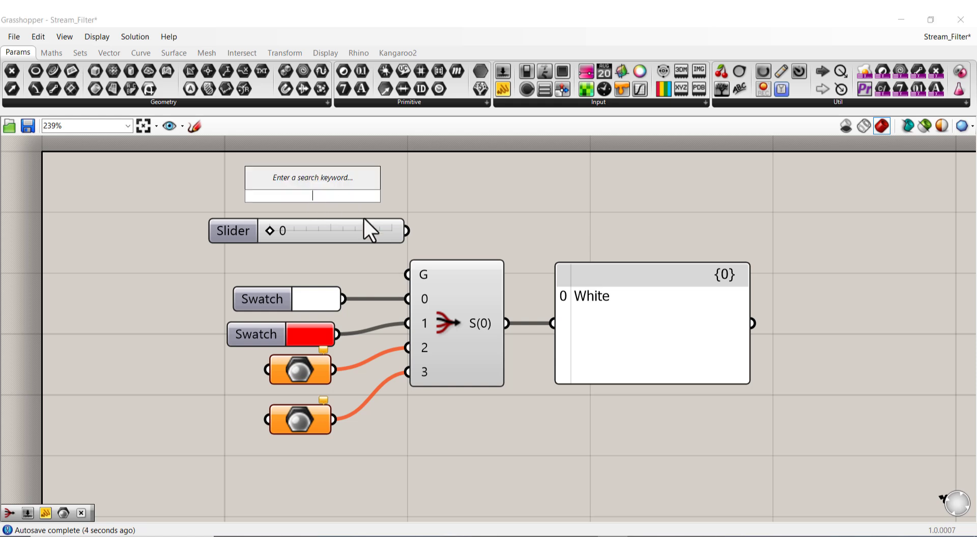
type("0..3")
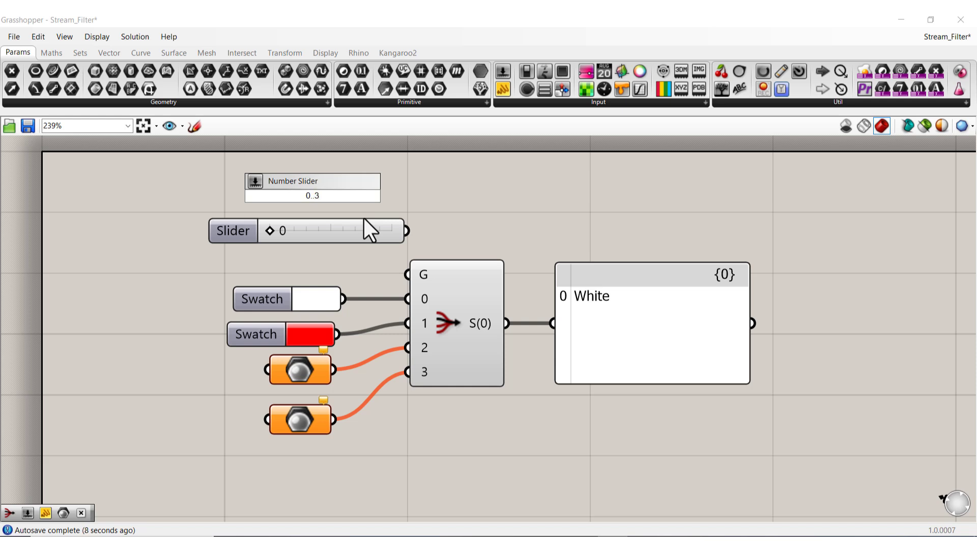
key("Return")
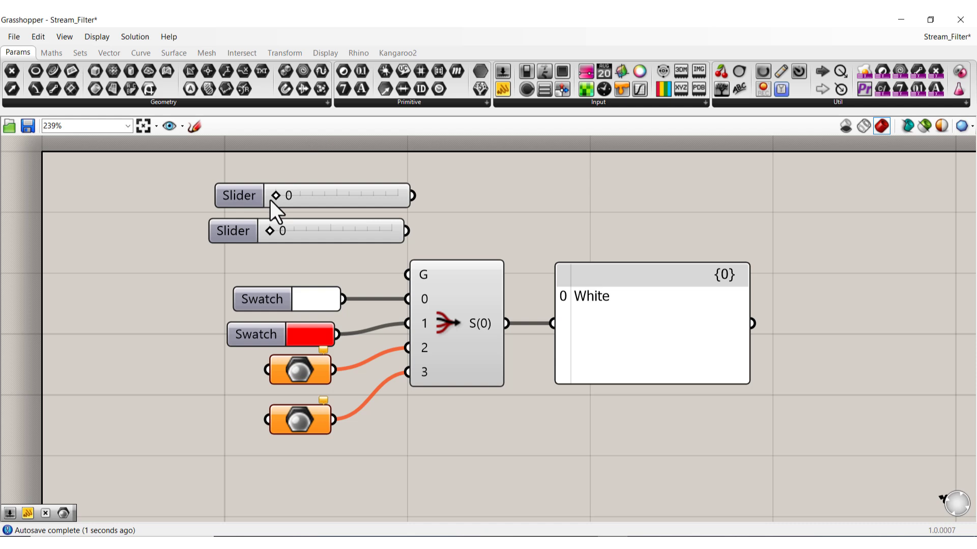
left_click_drag(277, 196, 302, 197)
left_click_drag(362, 198, 401, 201)
left_click_drag(304, 198, 420, 202)
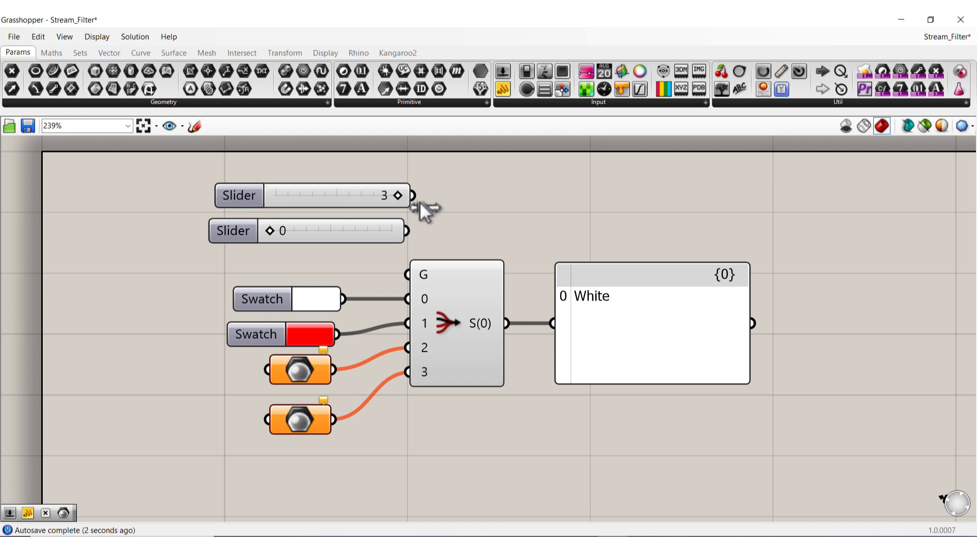
left_click(352, 200)
key("Delete")
Move the slider closer to the Stream Filter, connect it to gate input G, and set it to 3.
left_click_drag(352, 231, 299, 250)
left_click_drag(358, 249, 407, 276)
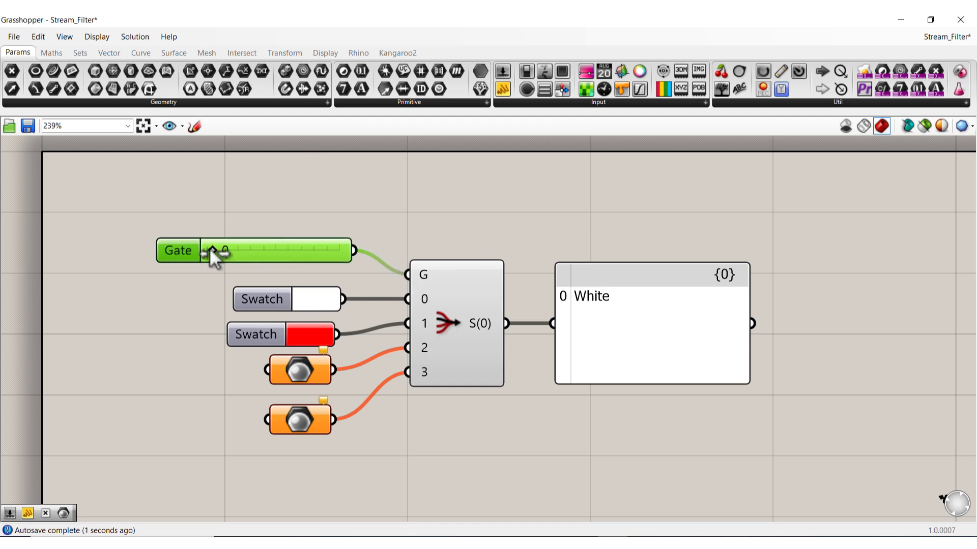
left_click_drag(210, 250, 334, 265)
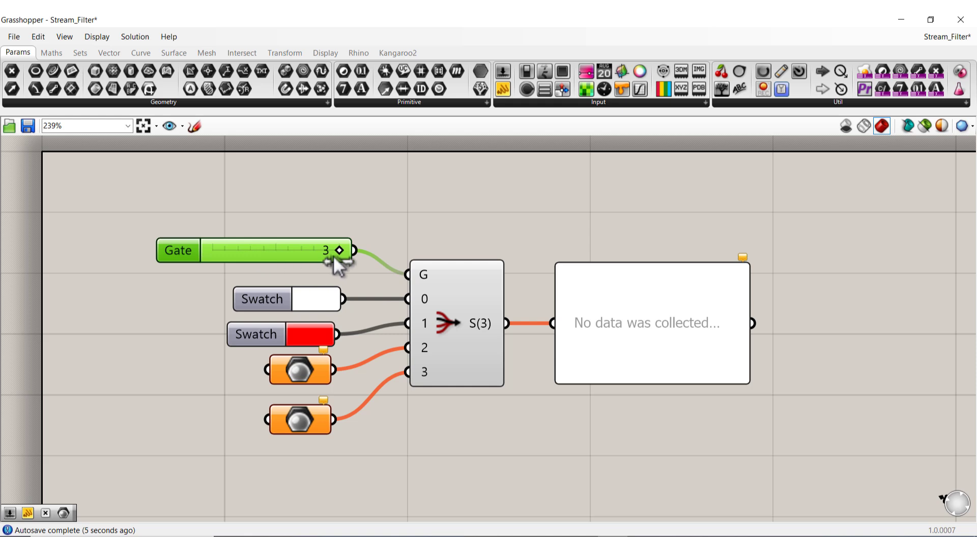
Assign the African teak polished material to the Shader parameter feeding stream input 2.
right_click_drag(617, 399, 584, 379)
right_click_drag(513, 341, 510, 343)
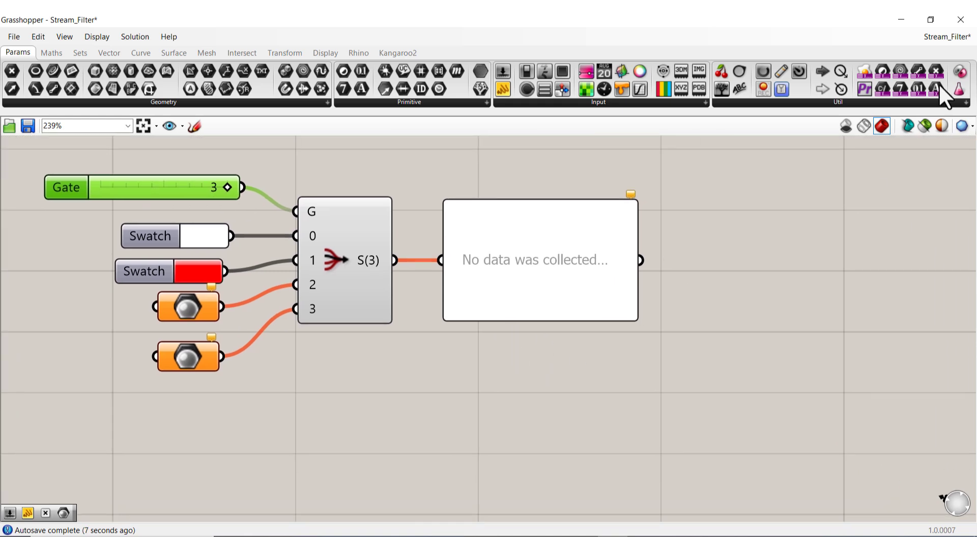
left_click(930, 21)
right_click_drag(364, 352, 248, 316)
scroll(264, 354, "down", 2)
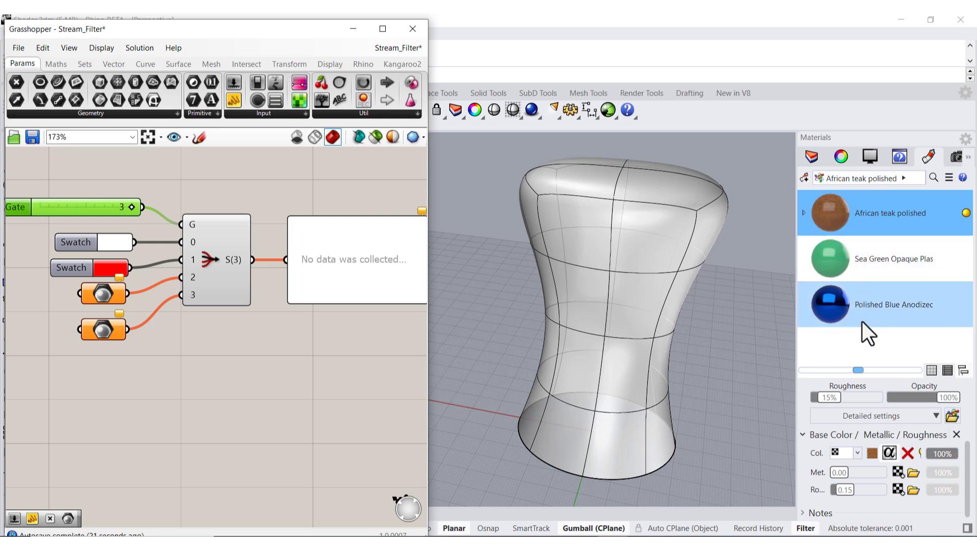
right_click(107, 294)
mouse_move(166, 439)
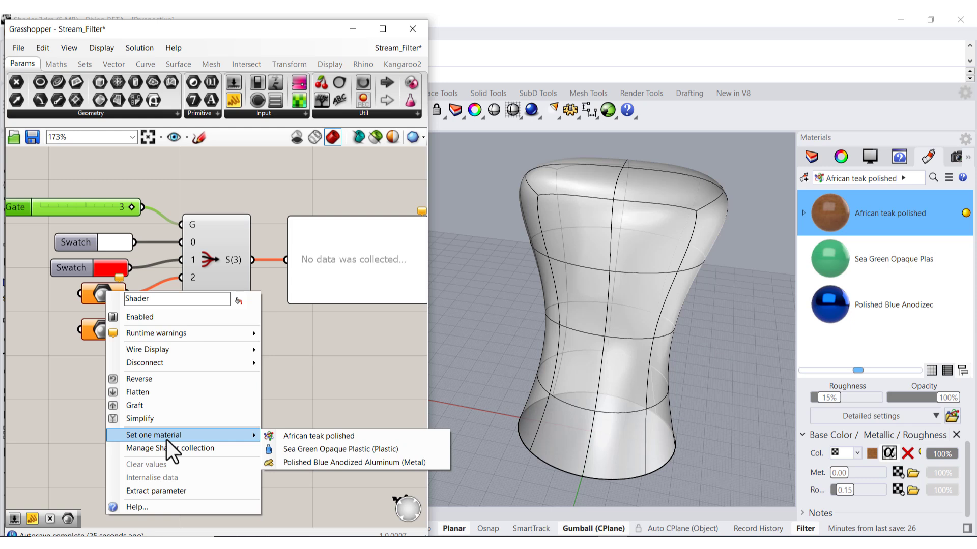
left_click(325, 436)
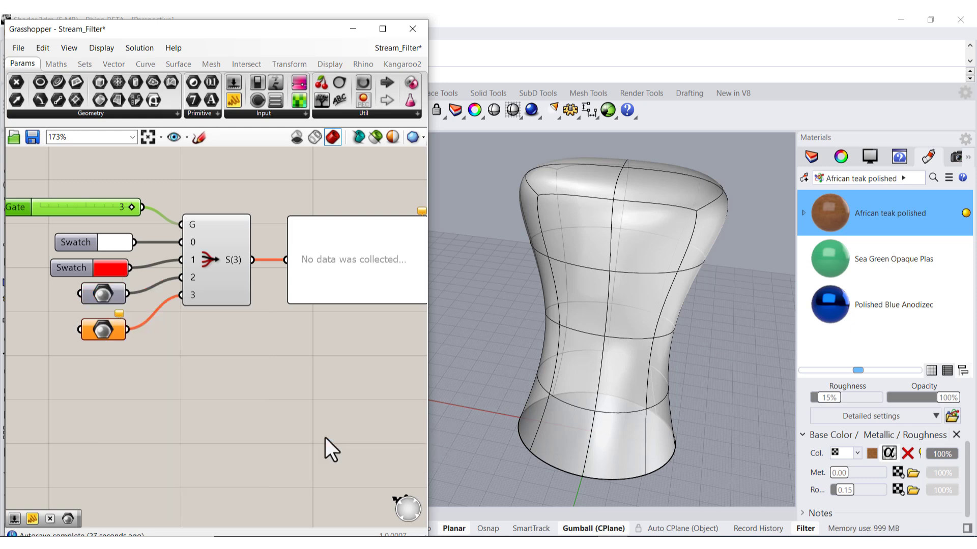
Assign the Sea Green Opaque Plastic material to the Shader parameter feeding stream input 3.
left_click(106, 325)
right_click(108, 328)
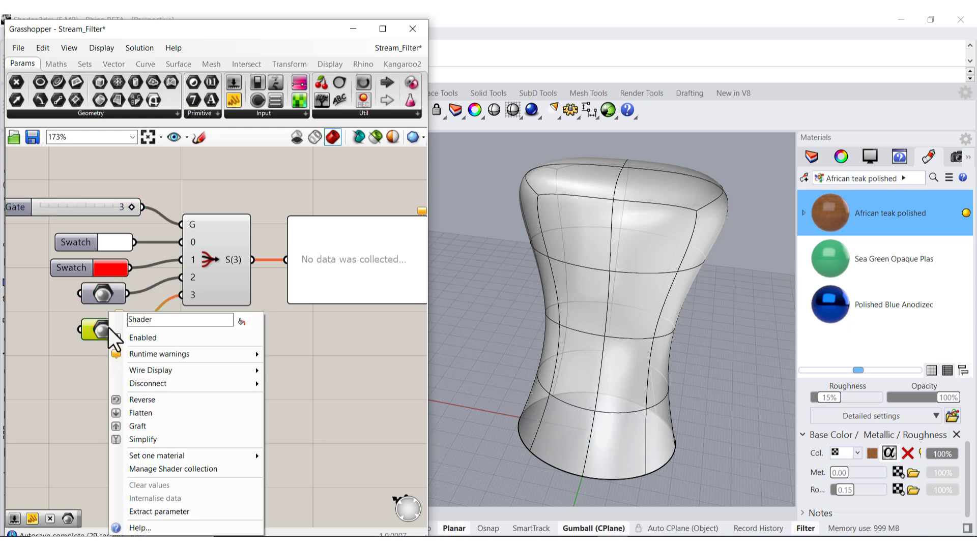
mouse_move(178, 451)
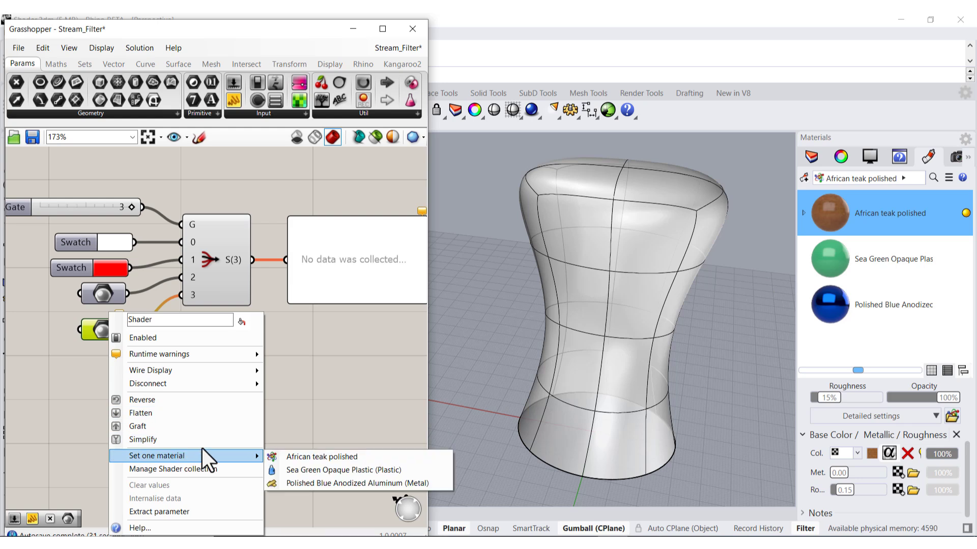
left_click(357, 469)
right_click_drag(260, 318, 328, 331)
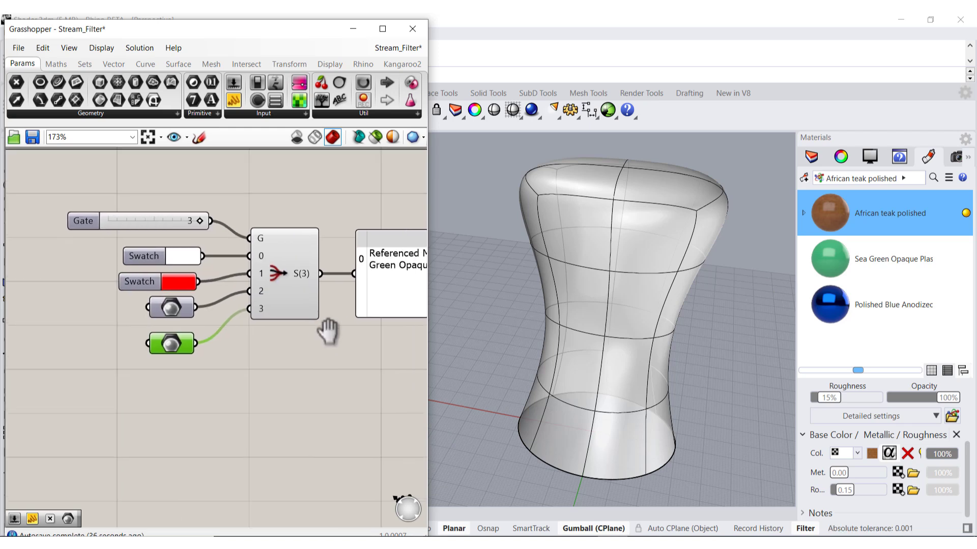
Place a Geometry parameter on the canvas above the Stream Filter.
left_click(382, 29)
mouse_move(193, 210)
left_mouse_down()
mouse_move(114, 209)
mouse_move(222, 213)
mouse_move(176, 210)
mouse_move(208, 209)
left_mouse_up()
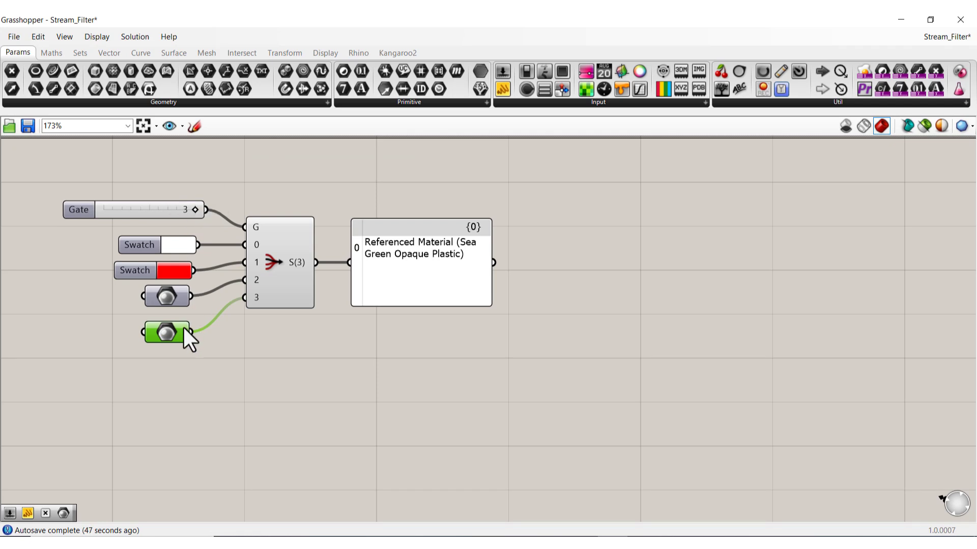
right_click_drag(351, 328, 362, 348)
scroll(229, 180, "up", 1)
scroll(231, 181, "up", 1)
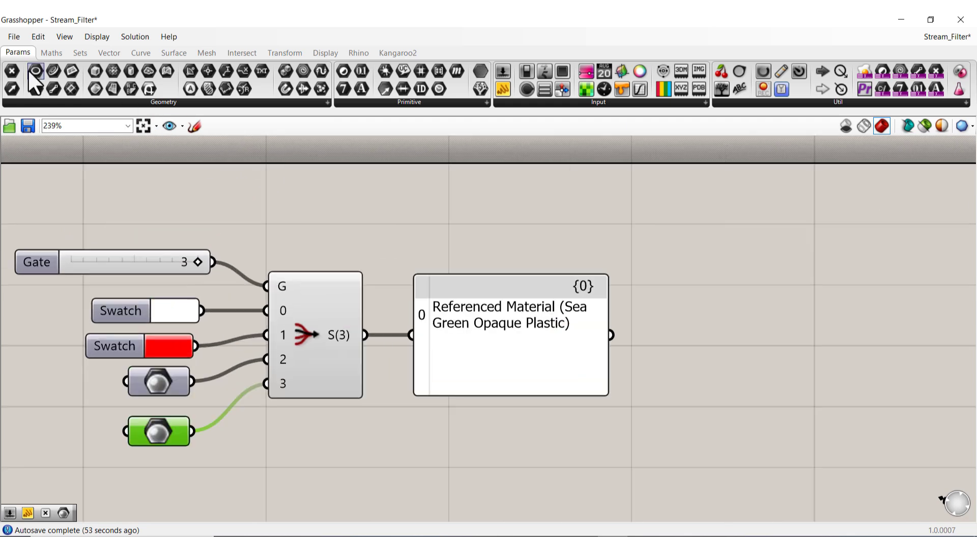
left_click(215, 102)
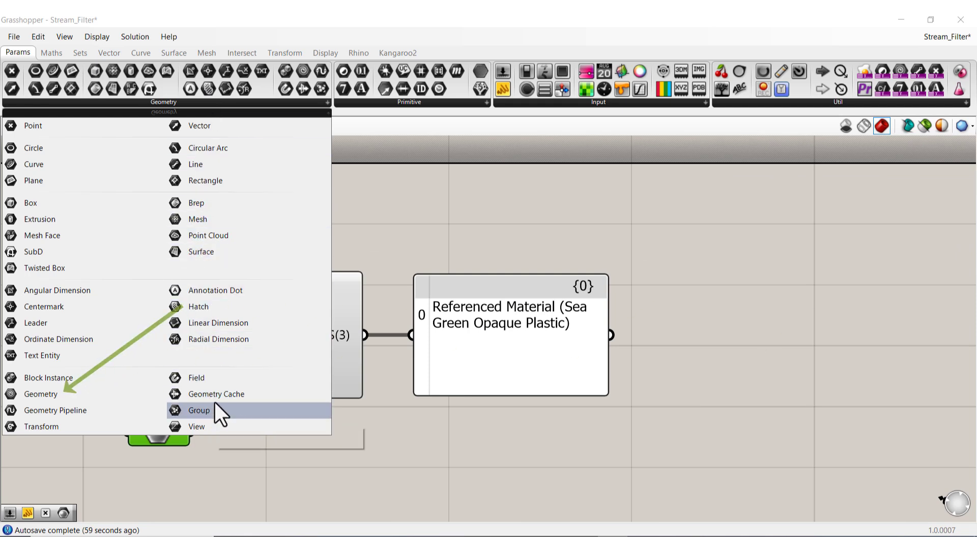
left_click_drag(48, 398, 408, 207)
left_click_drag(316, 219, 312, 224)
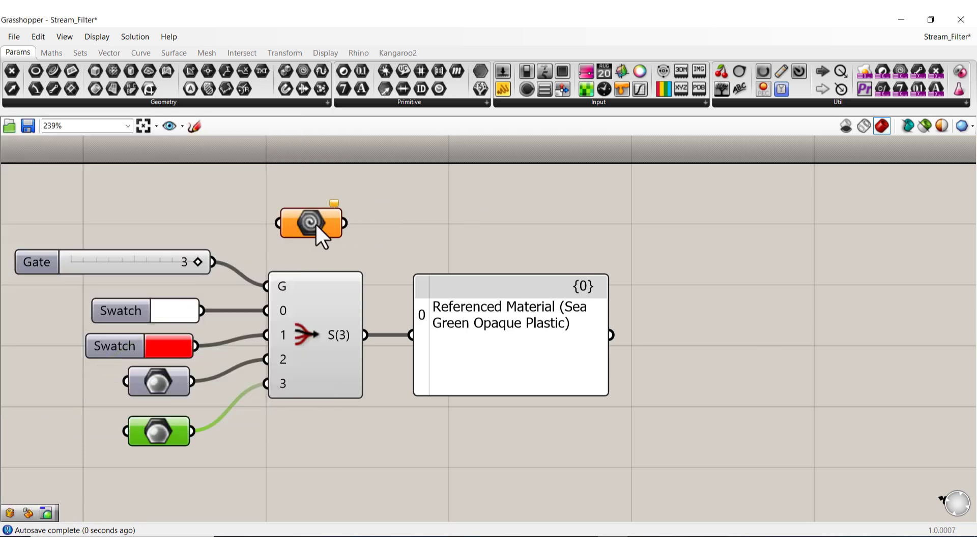
Reference the stool-shaped SubD from Rhino in the Geometry parameter.
right_click(316, 224)
left_click(356, 380)
left_click(613, 223)
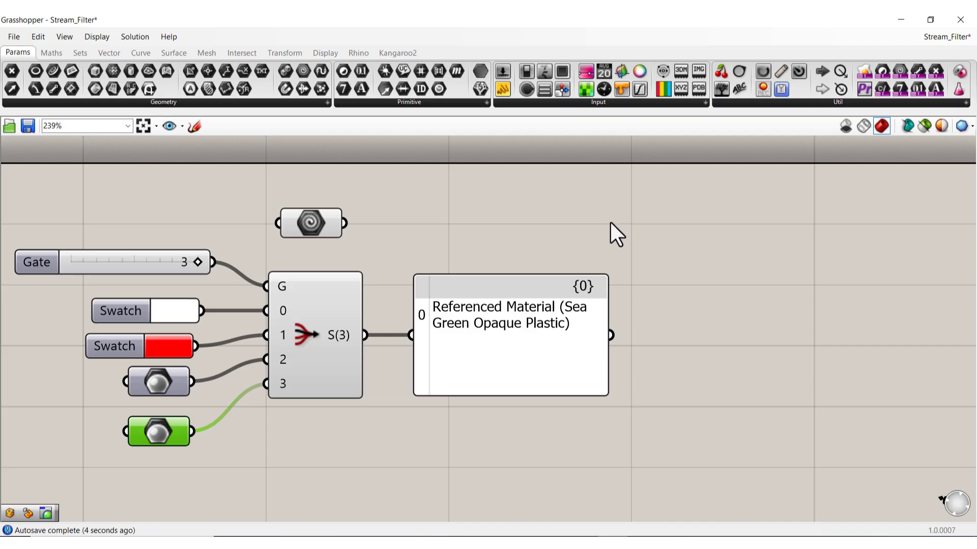
Make room by moving the panel, add a Custom Preview, and connect the Geometry parameter to G and the Stream Filter output to M.
left_click_drag(486, 329, 643, 329)
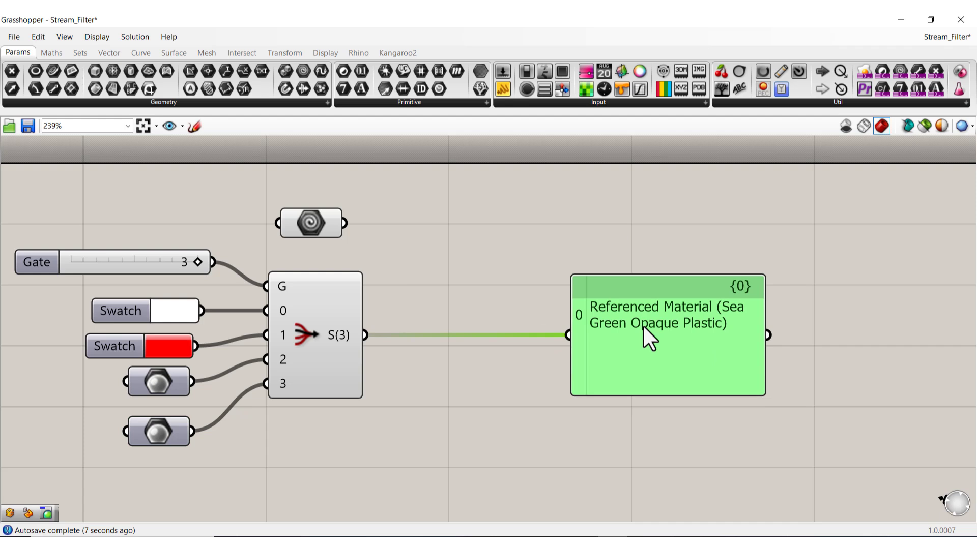
left_click(329, 54)
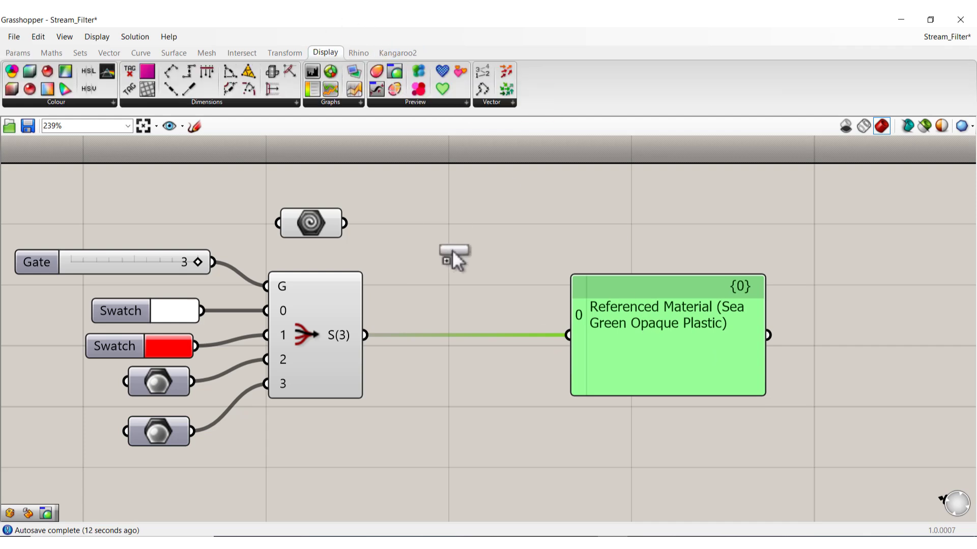
left_click_drag(469, 267, 469, 266)
left_click_drag(345, 223, 464, 235)
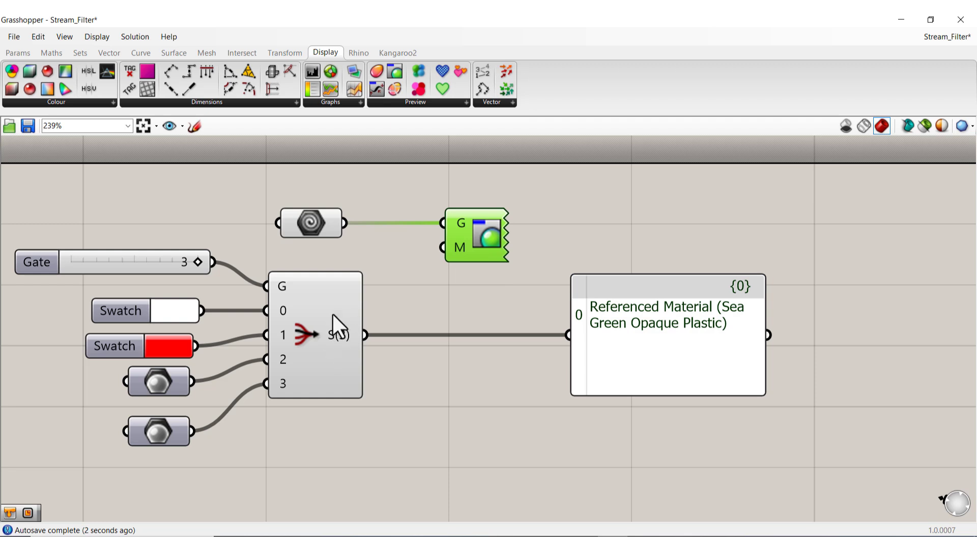
left_click_drag(364, 335, 443, 248)
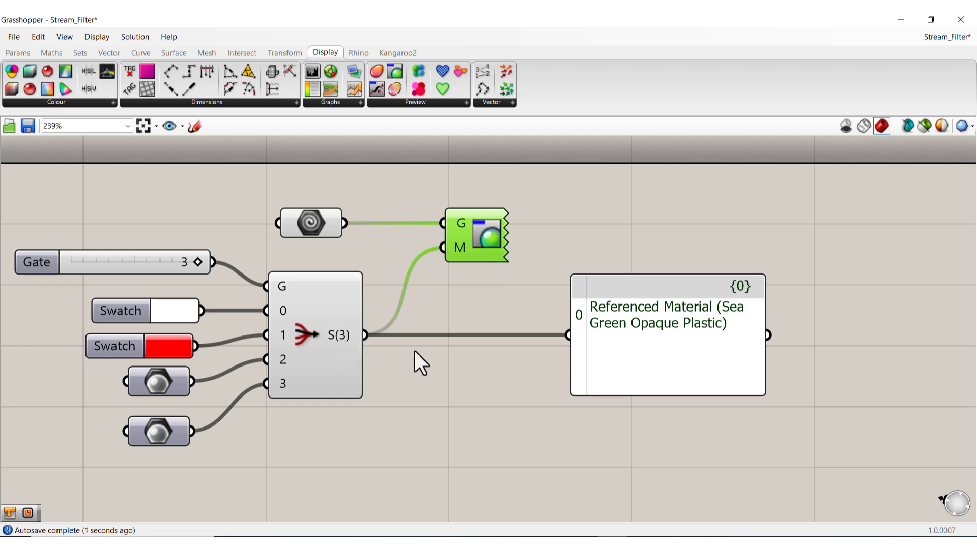
Switch to Rhino, hide the original SubD, and set the Perspective viewport to Rendered display.
left_click(930, 20)
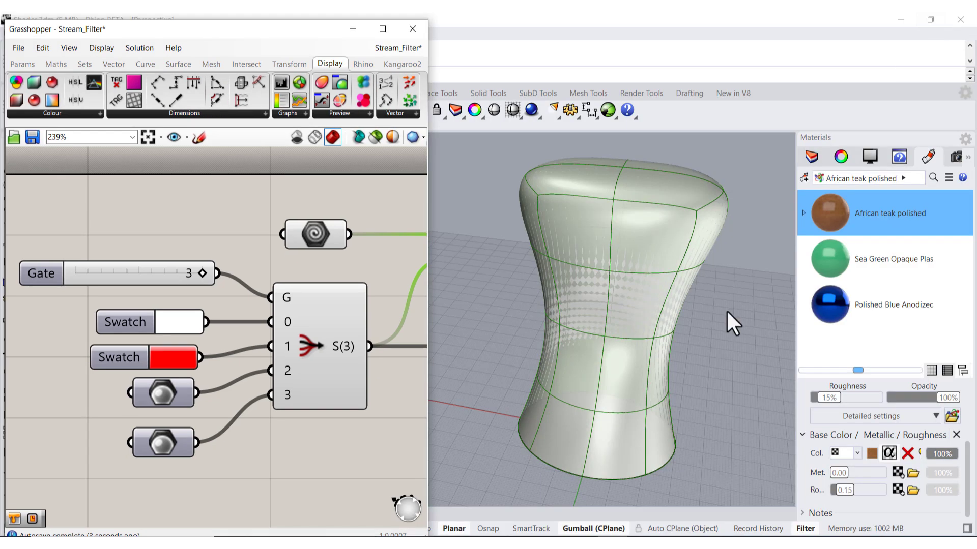
left_click(628, 277)
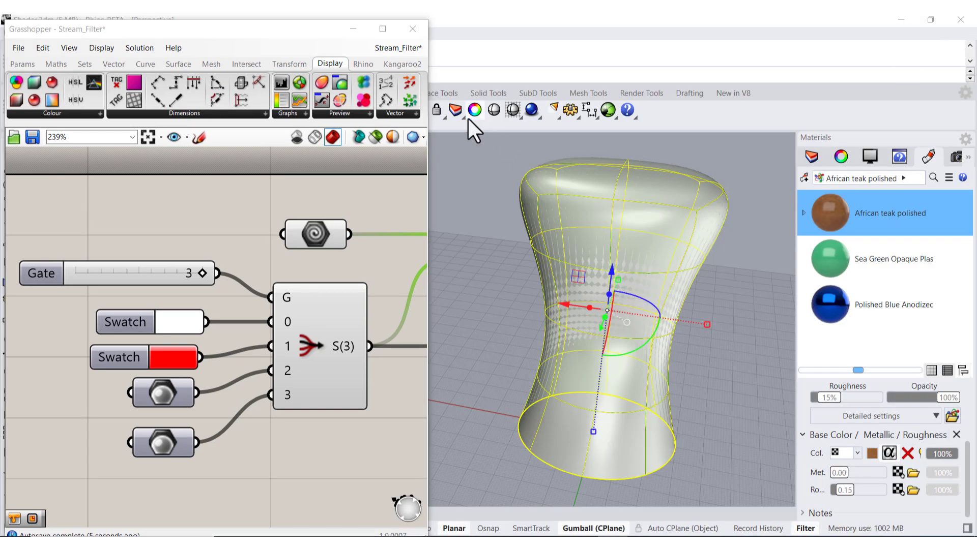
double_click(314, 32)
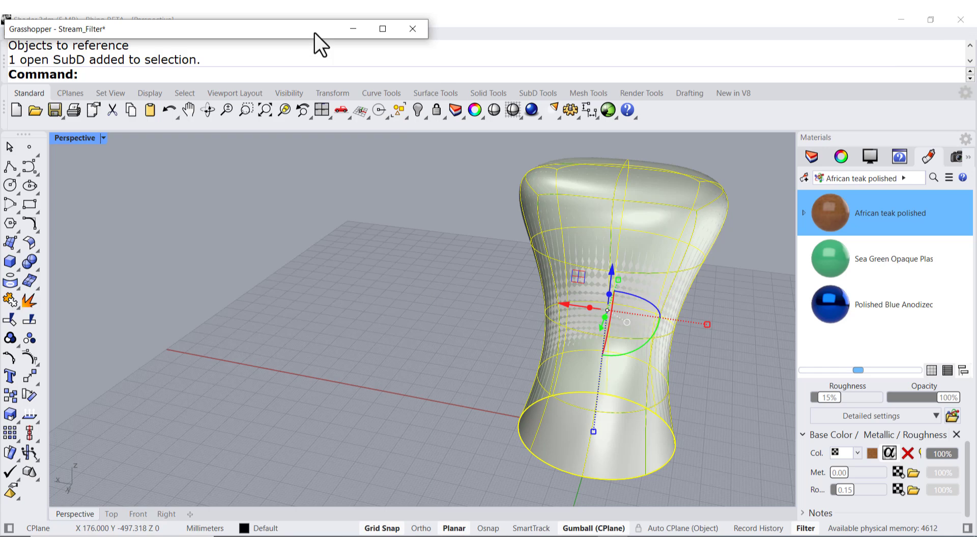
left_click(414, 113)
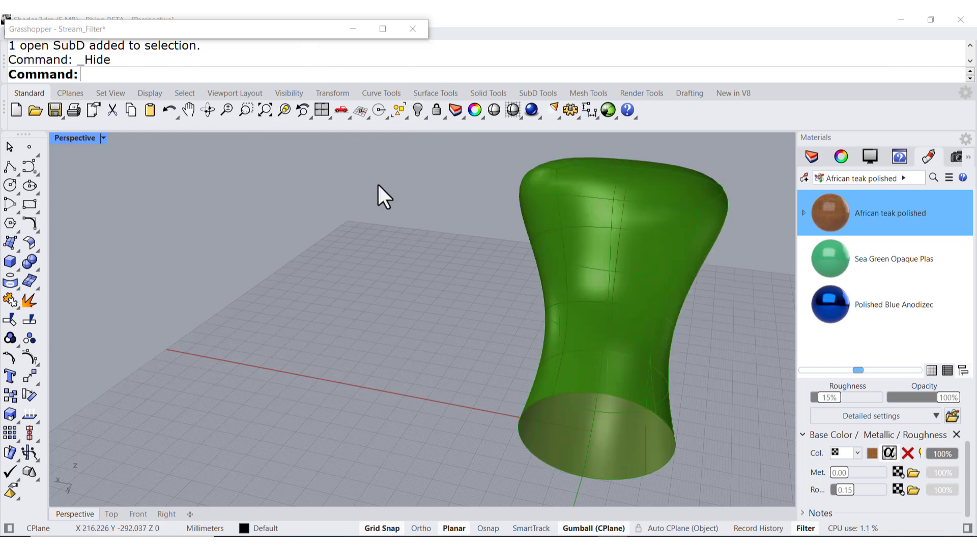
left_click(104, 139)
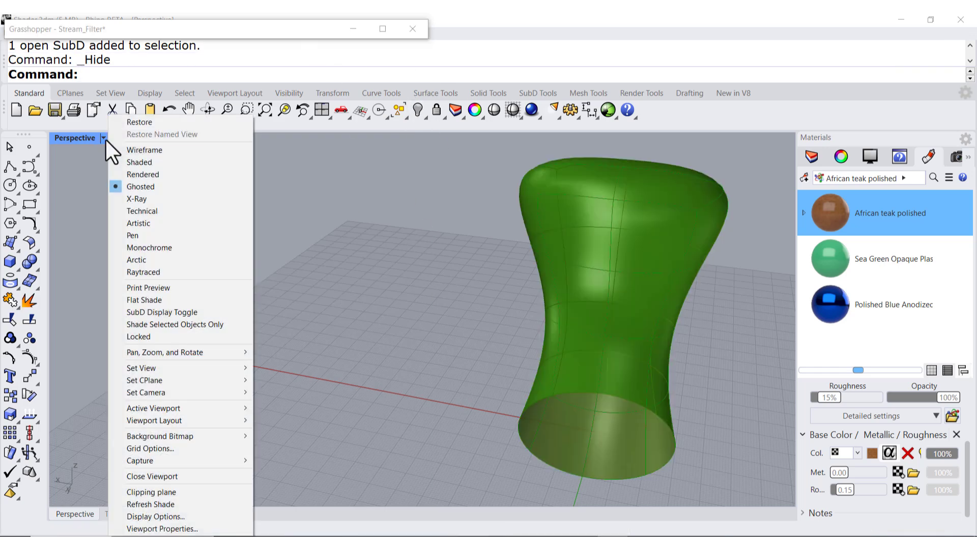
left_click(143, 175)
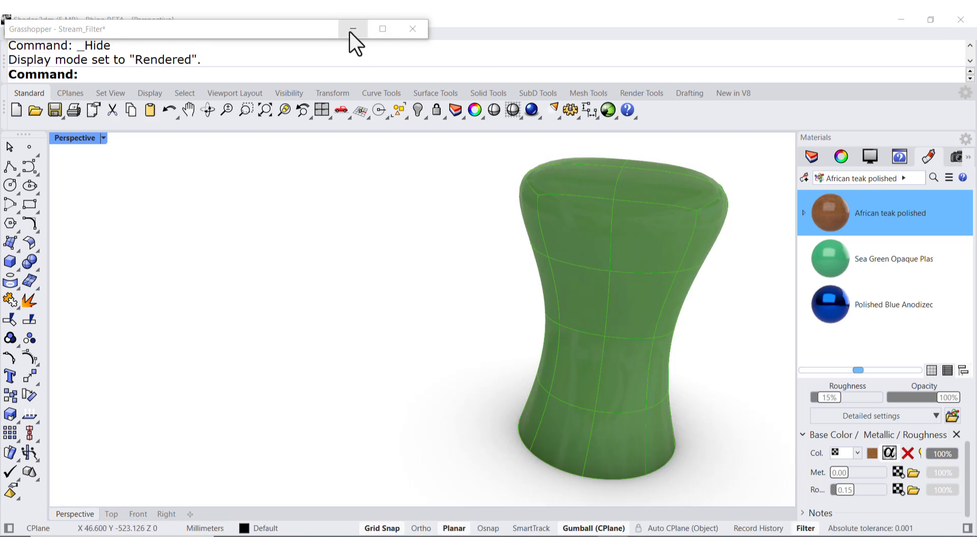
Return to Grasshopper and turn off the Geometry parameter's preview.
double_click(298, 32)
right_click_drag(380, 286, 228, 236)
left_click(188, 225)
middle_click(252, 255)
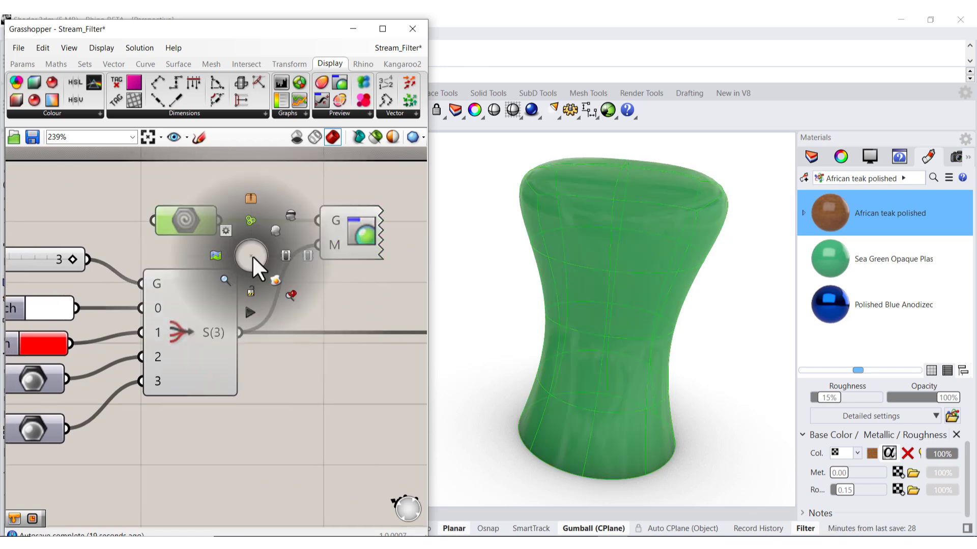
left_click(290, 216)
right_click_drag(290, 364, 327, 344)
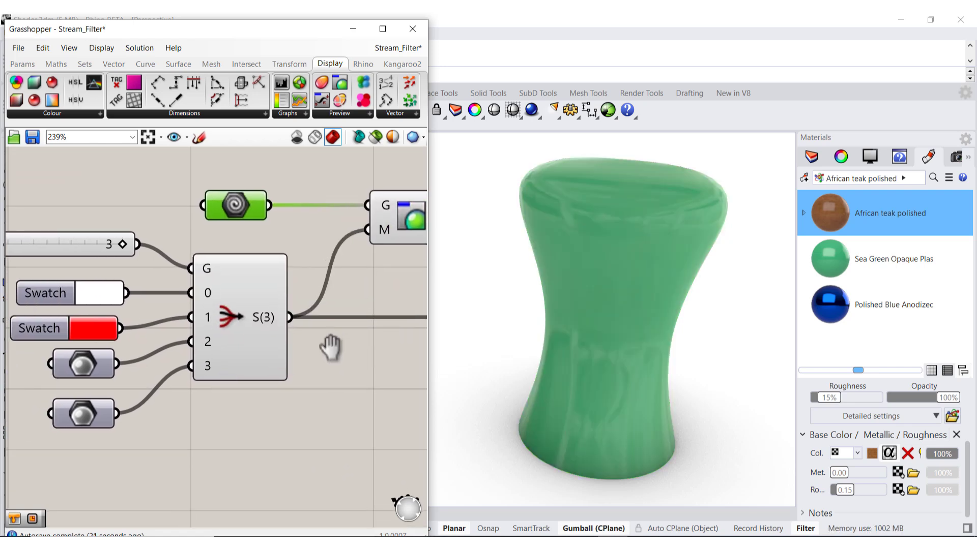
scroll(320, 367, "down", 1)
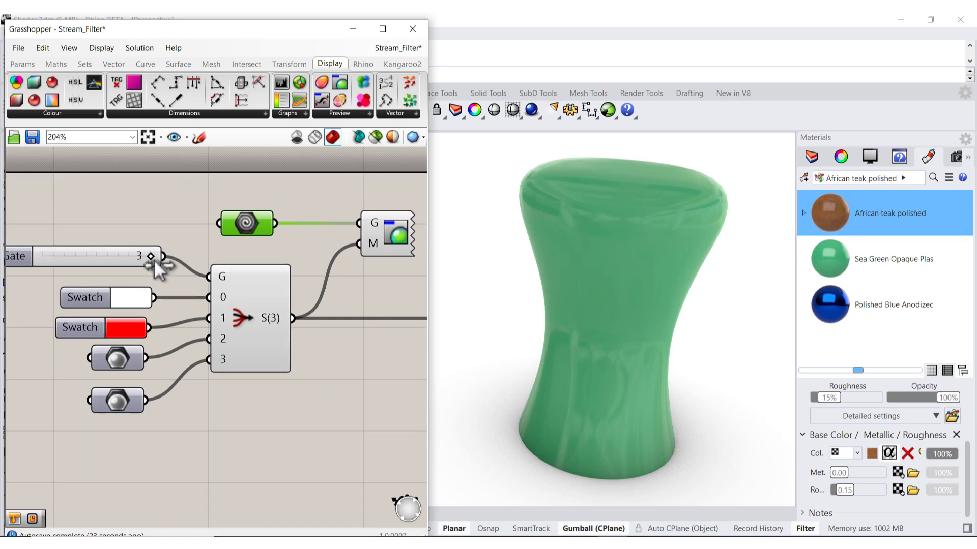
Compare the stool's materials by setting the Gate slider to 2, to 0, and back to 2.
left_click_drag(148, 258, 126, 259)
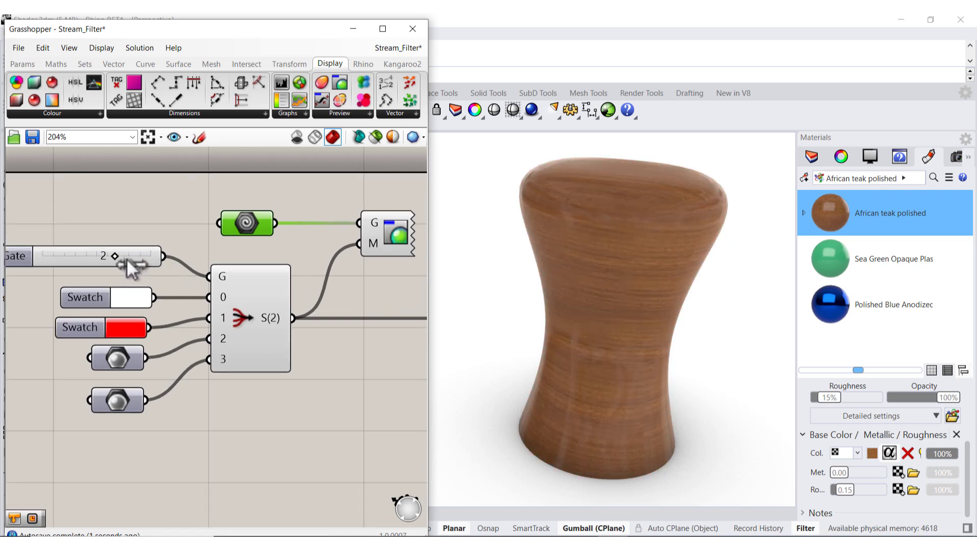
left_click_drag(126, 259, 54, 252)
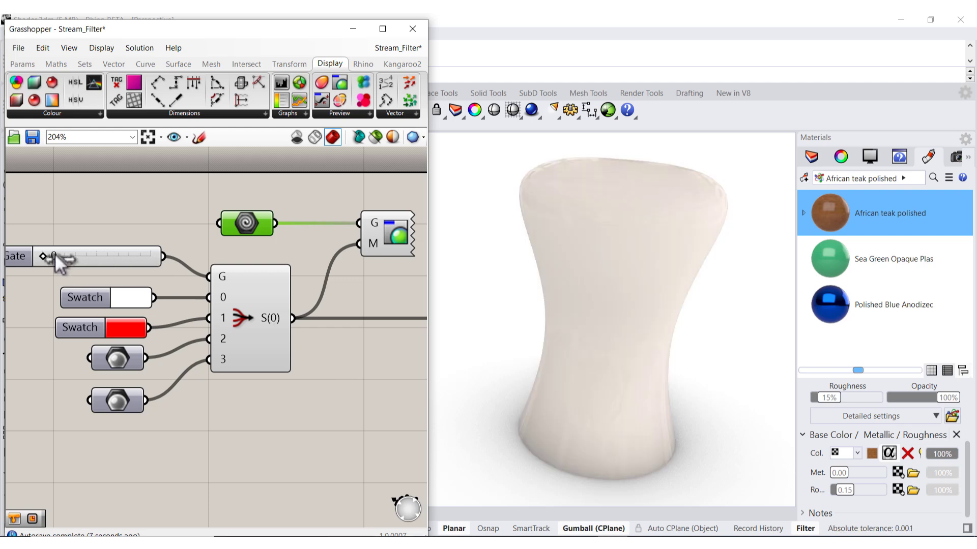
left_click_drag(54, 252, 110, 251)
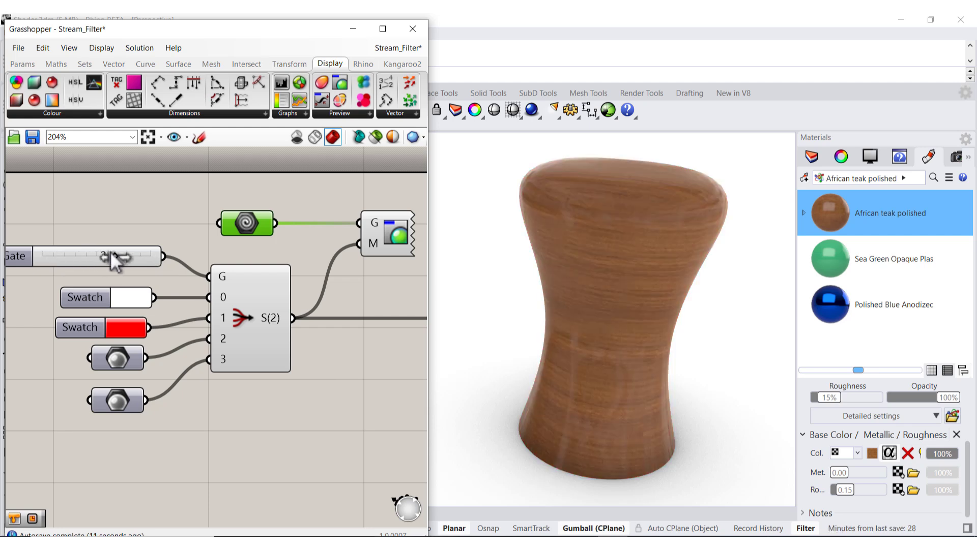
Rotate the African teak polished material's base color bitmap texture mapping to 33° and close the material editor.
double_click(835, 212)
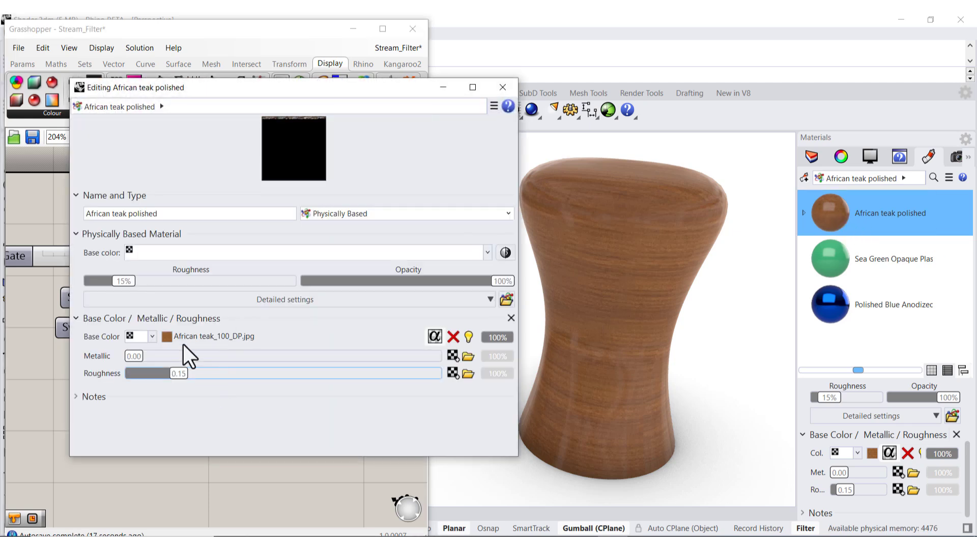
left_click(185, 337)
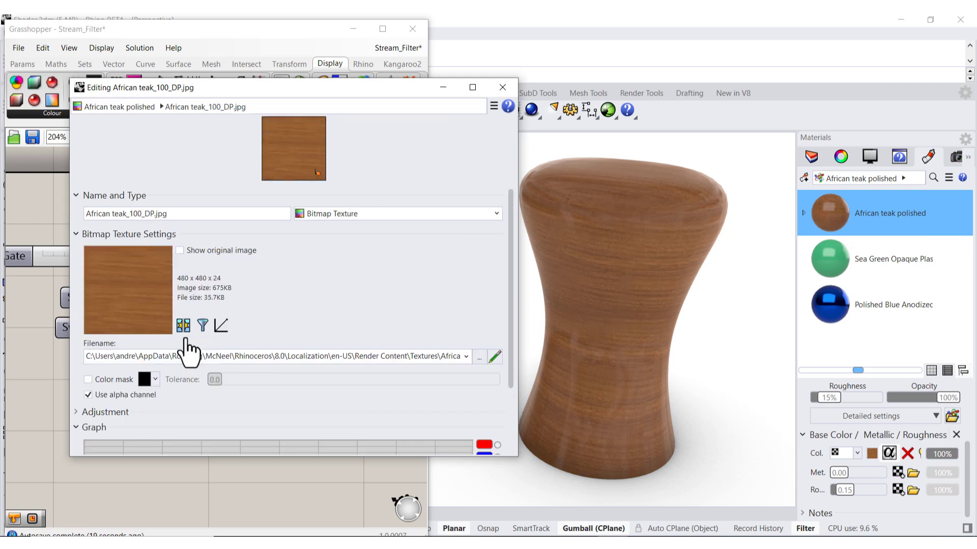
scroll(256, 402, "down", 2)
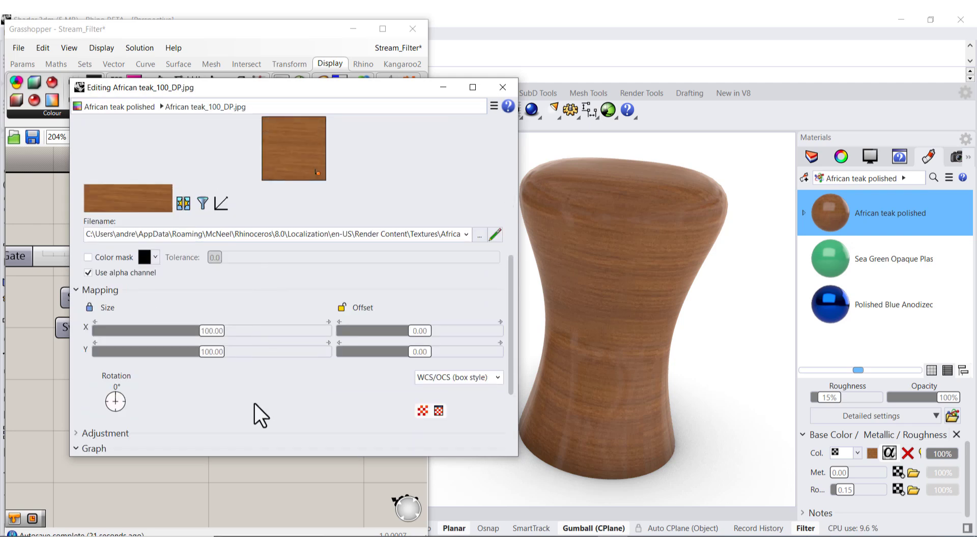
left_click_drag(116, 390, 126, 390)
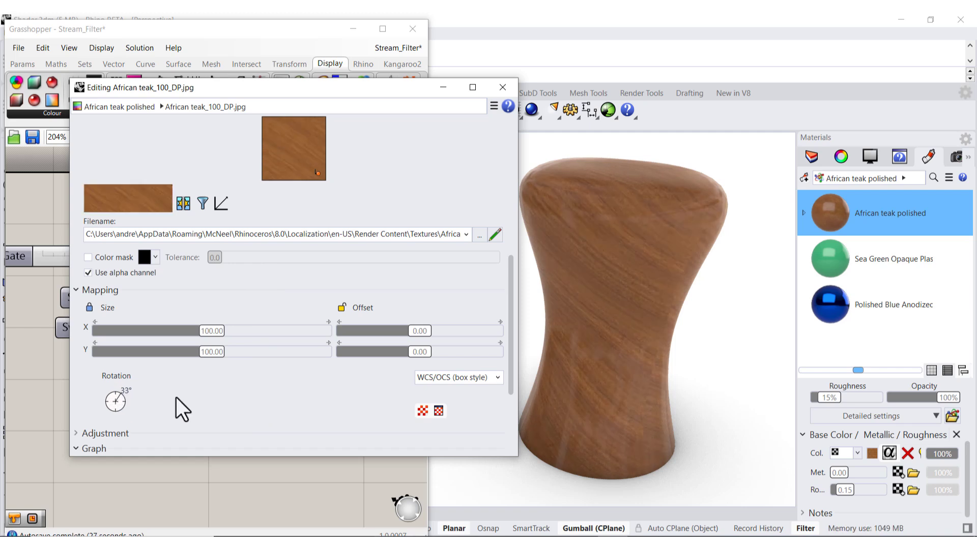
left_click(503, 87)
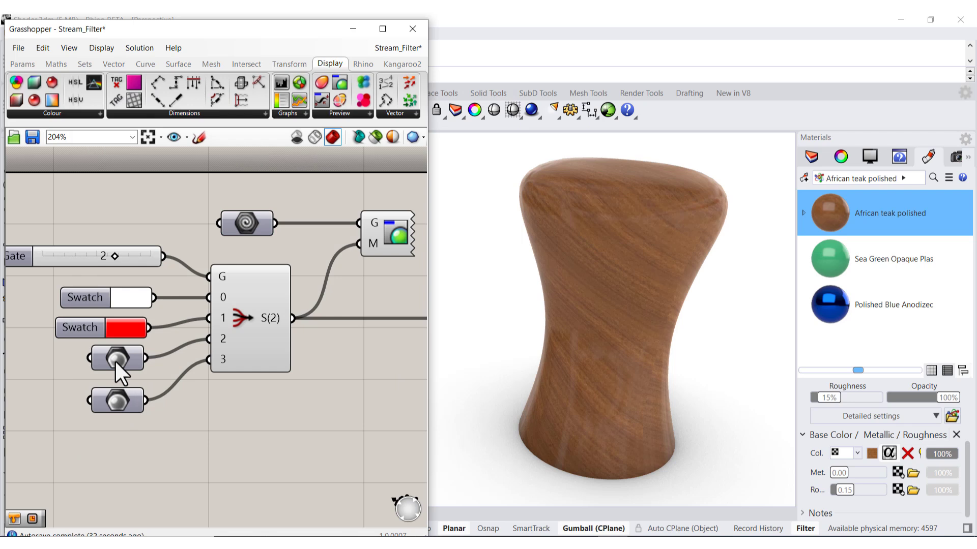
Select the Stream Filter on the canvas, maximize Grasshopper, and locate that component in the library's tree components.
left_click(258, 315)
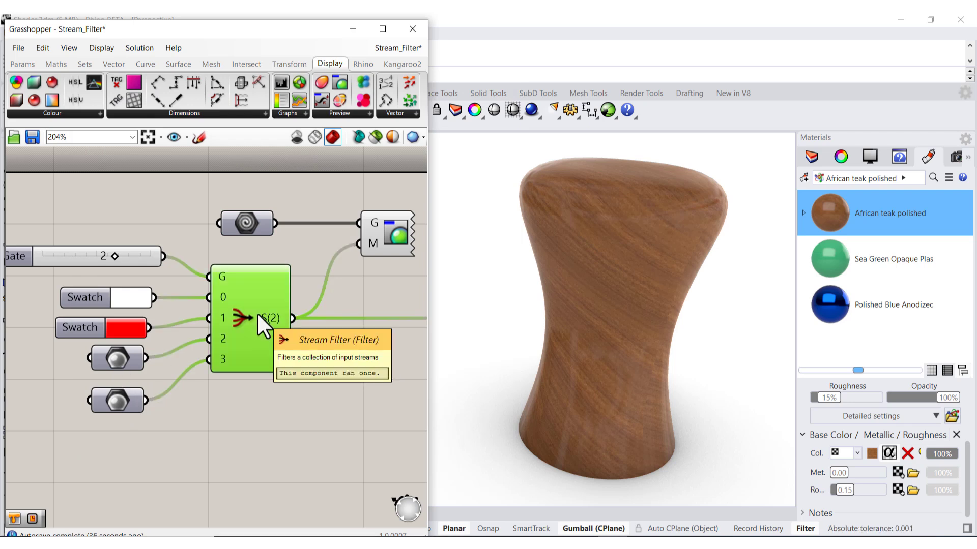
left_click(381, 29)
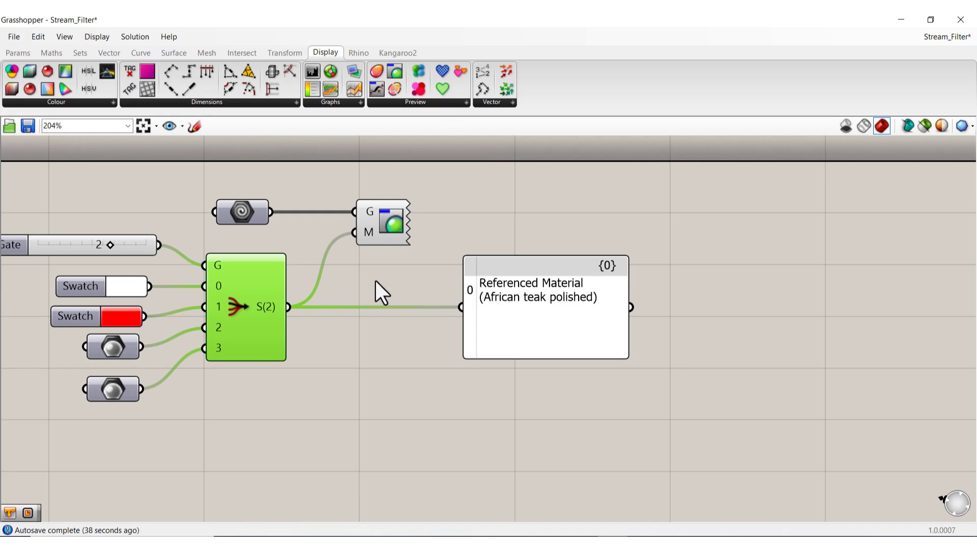
left_click(10, 54)
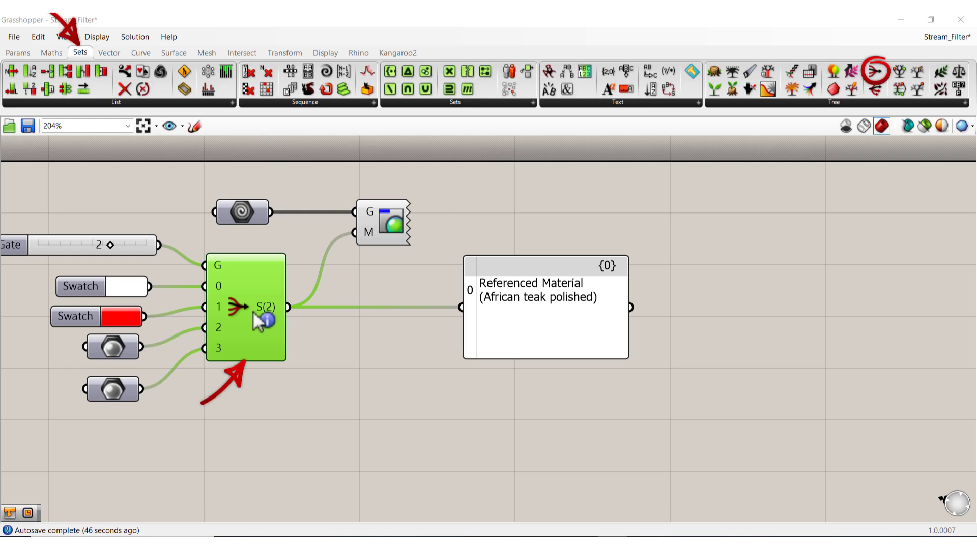
left_click(831, 102)
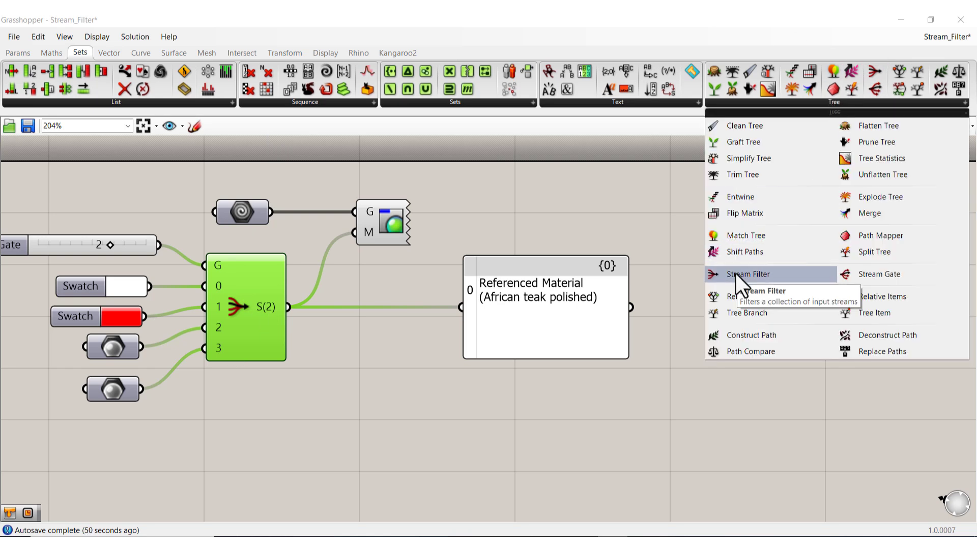